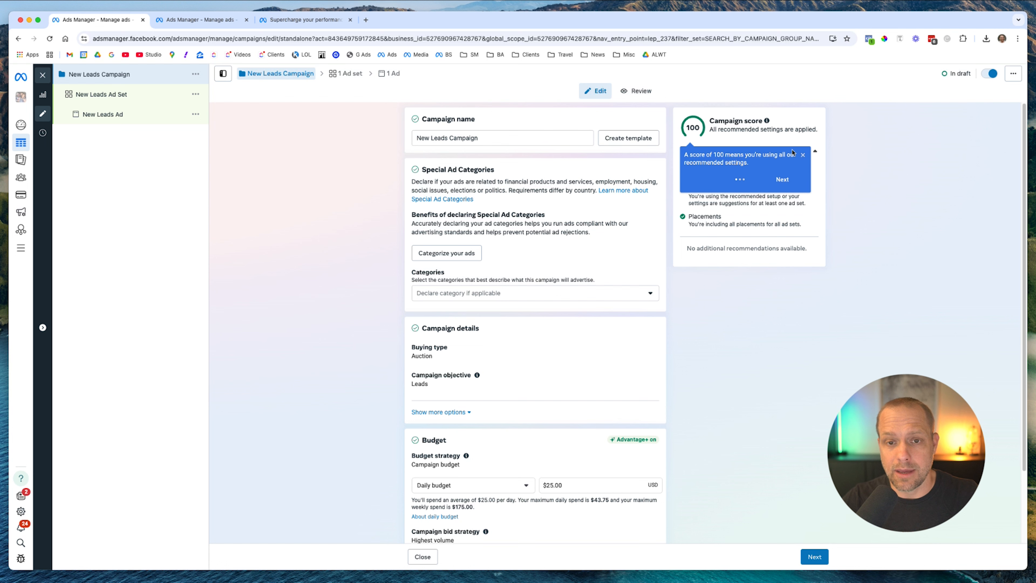
- Advance through the guided tips explaining the campaign score and the Advantage+ leads campaign
click(785, 179)
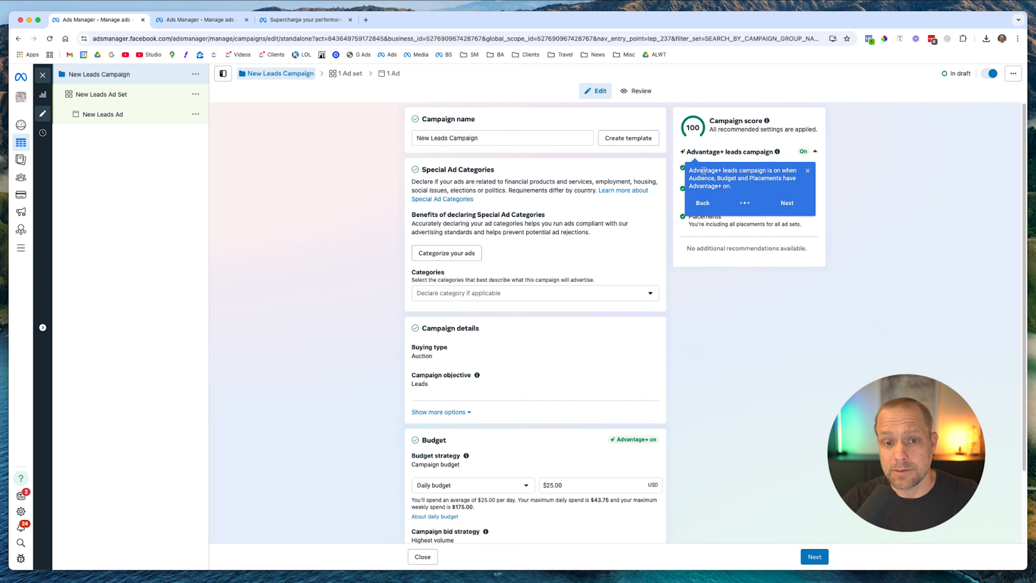
click(788, 200)
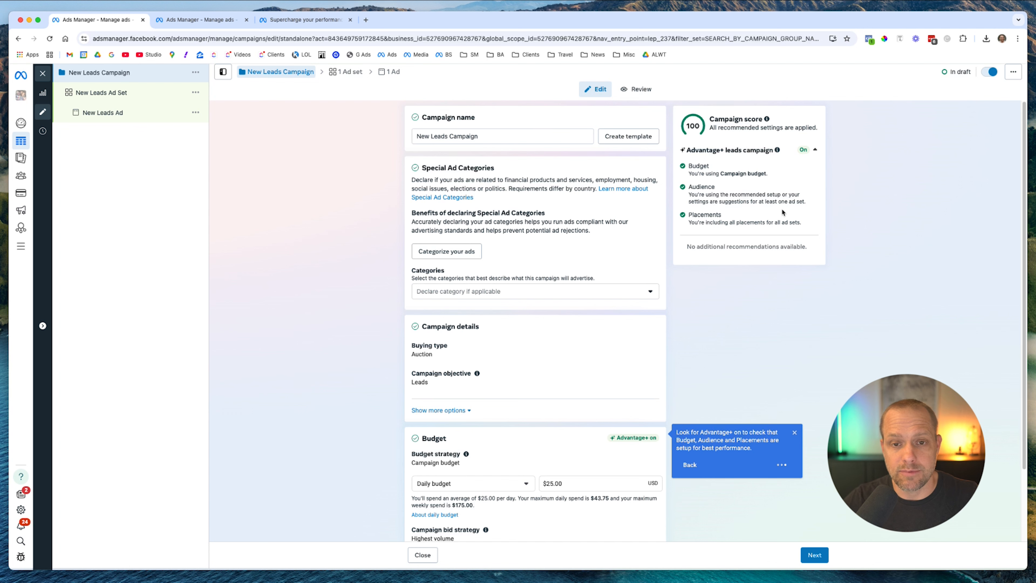
- Switch to the other draft leads campaign and expand all its score recommendations and the Advantage+ leads campaign checklist
click(201, 21)
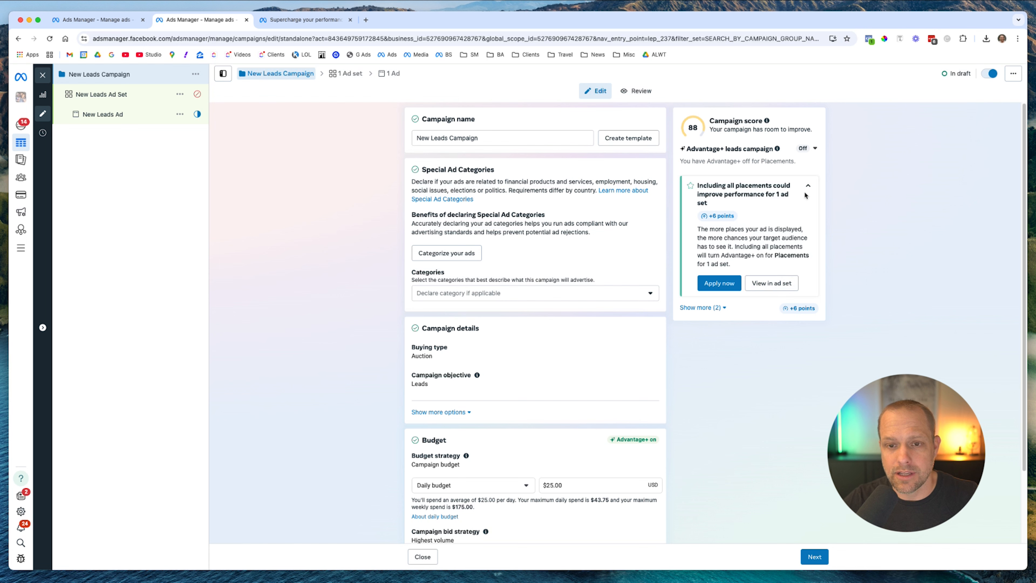
click(710, 307)
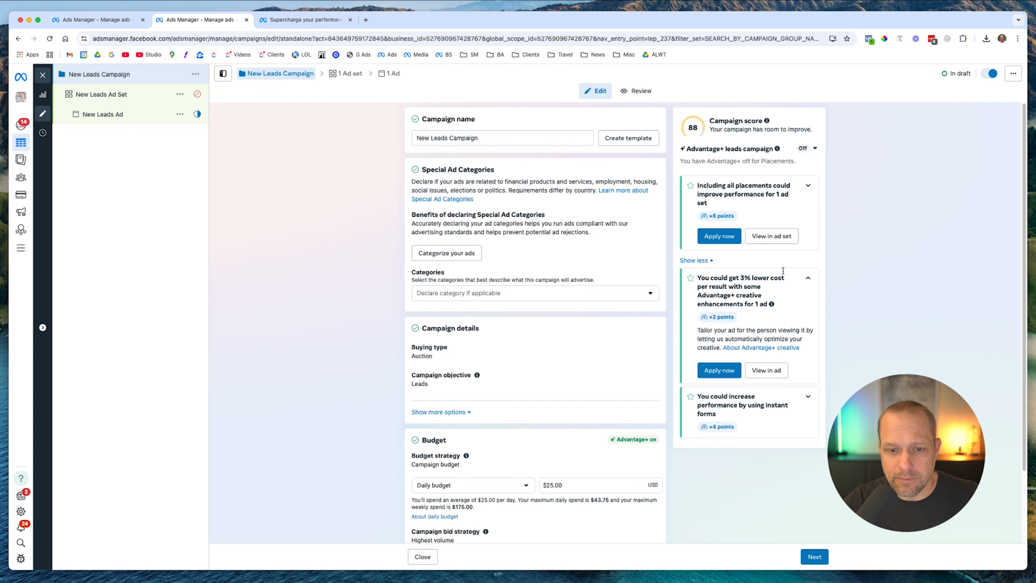
click(807, 148)
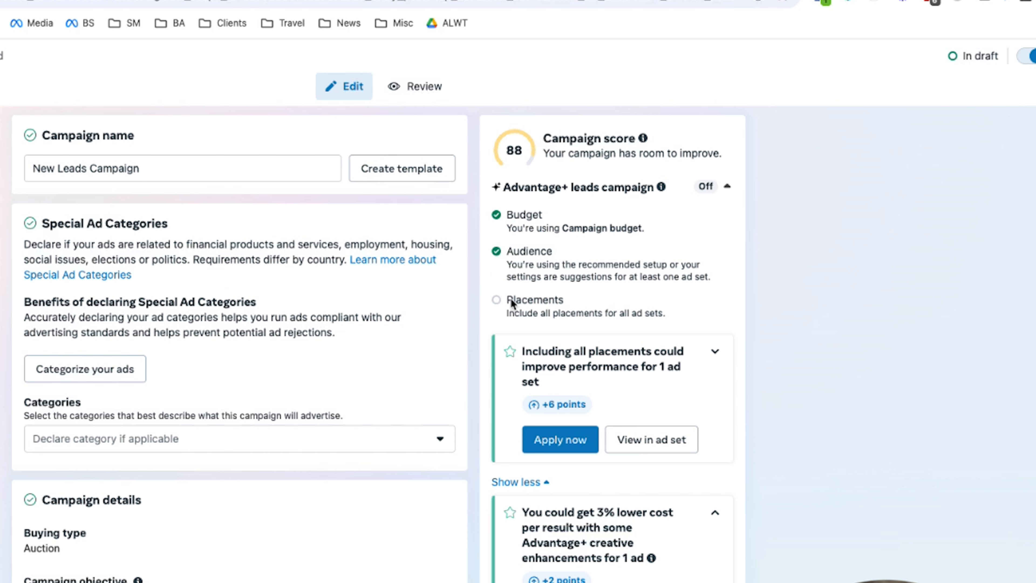
- Apply the campaign score recommendation to include all placements for the ad set
scroll(338, 439, down, 4)
scroll(338, 439, up, 4)
scroll(519, 318, down, 3)
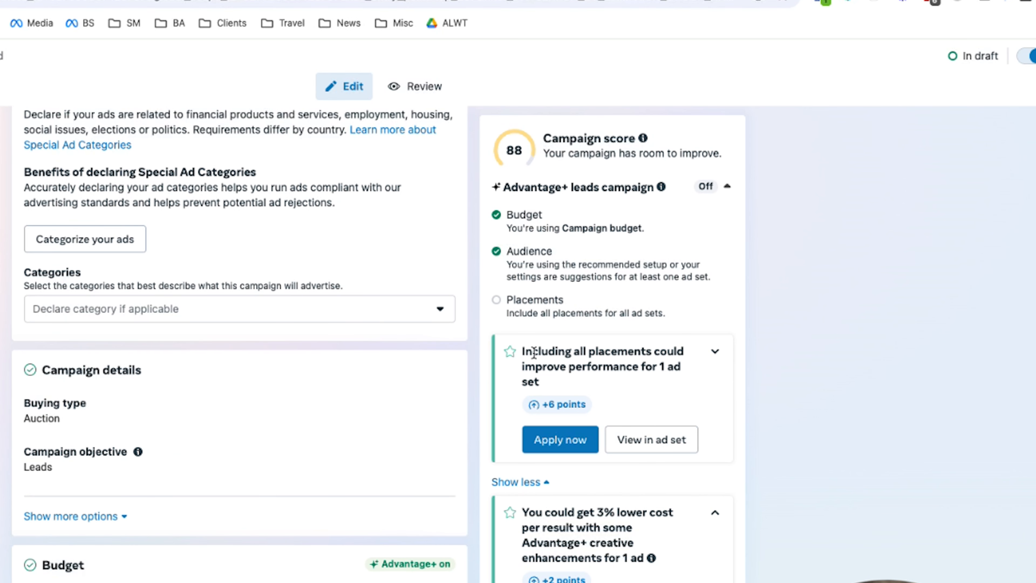
drag(522, 352, 548, 383)
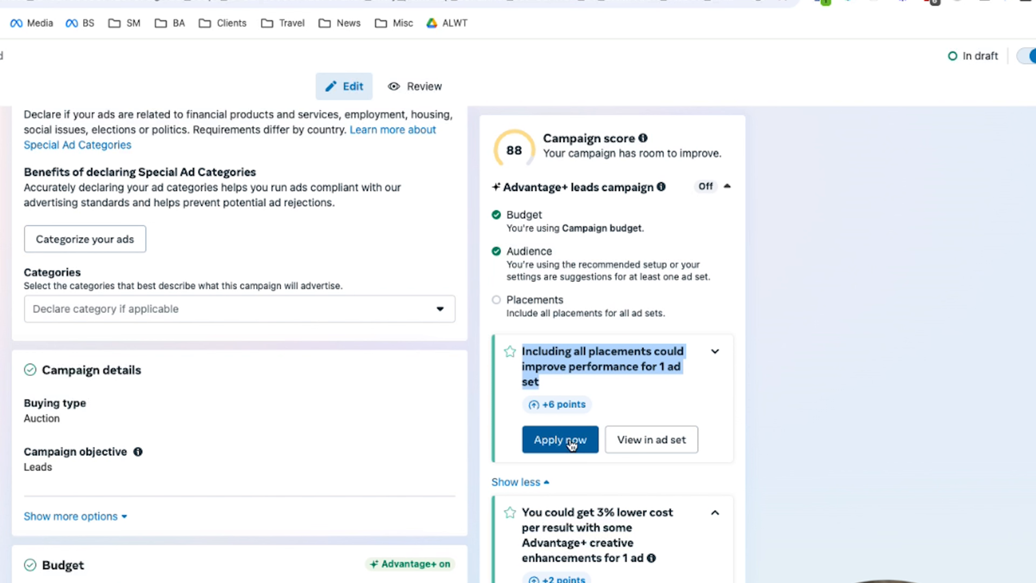
click(561, 441)
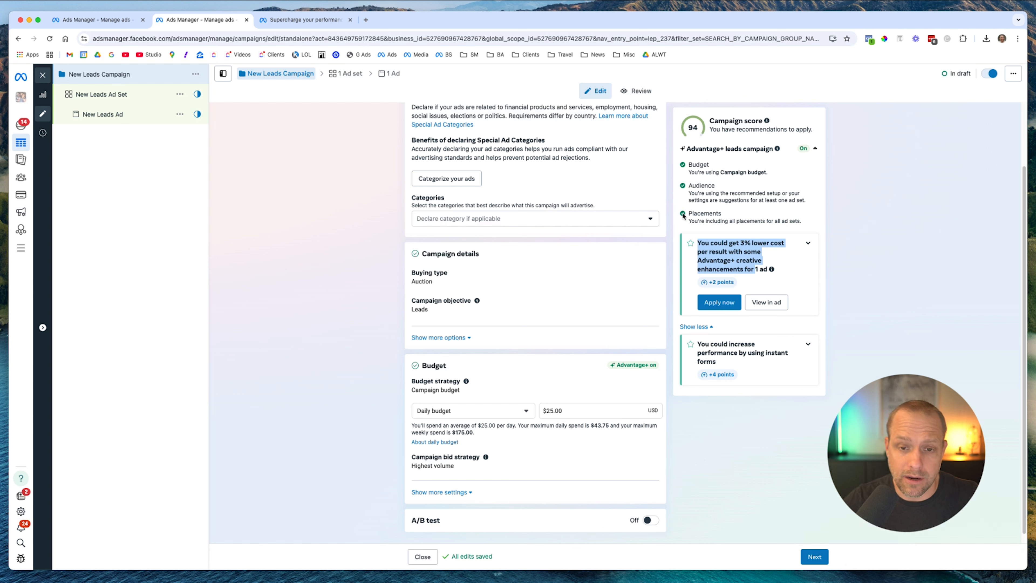
- Apply the recommended Advantage+ creative enhancements for the ad
click(730, 213)
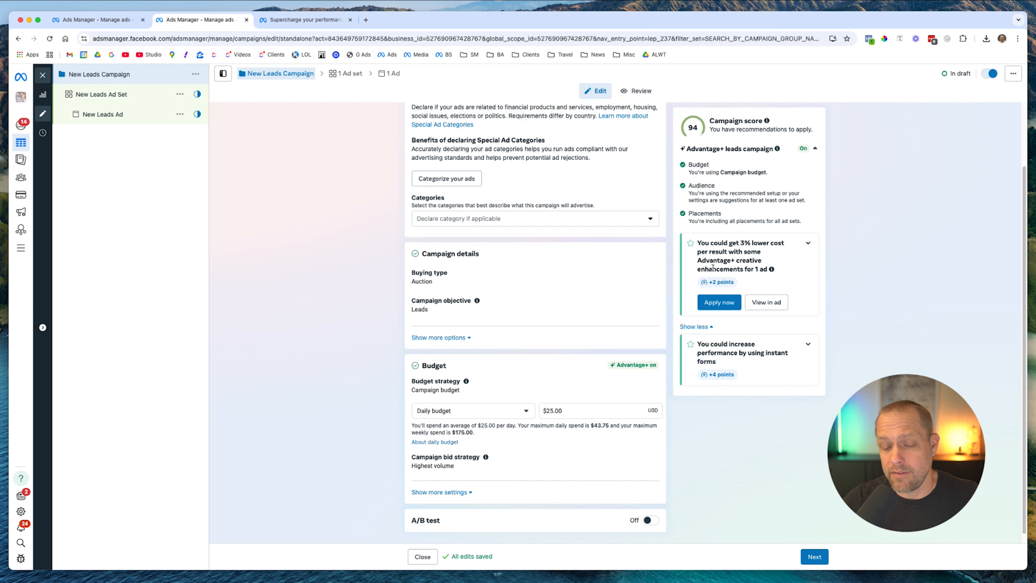
click(720, 303)
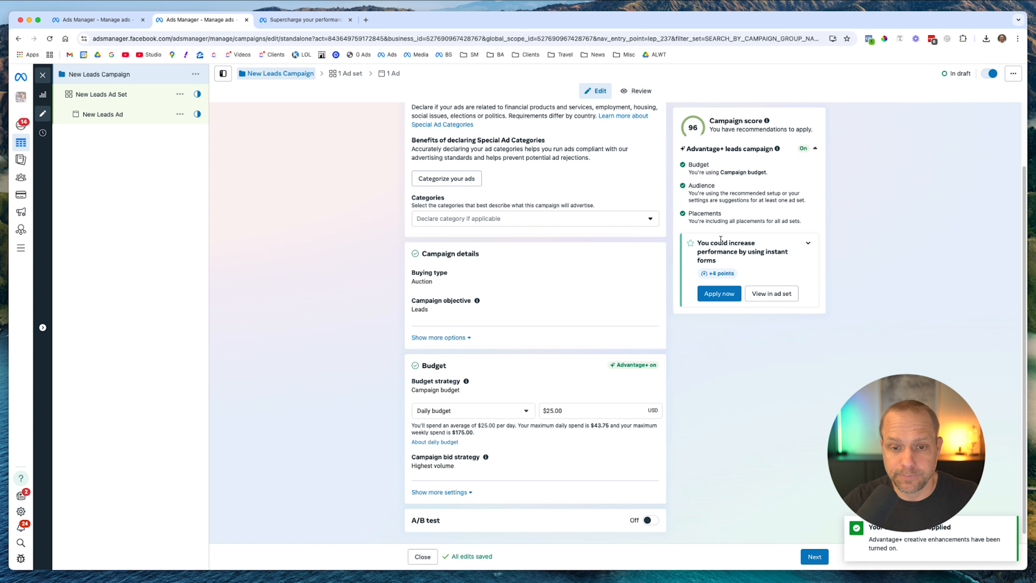
drag(698, 244, 746, 260)
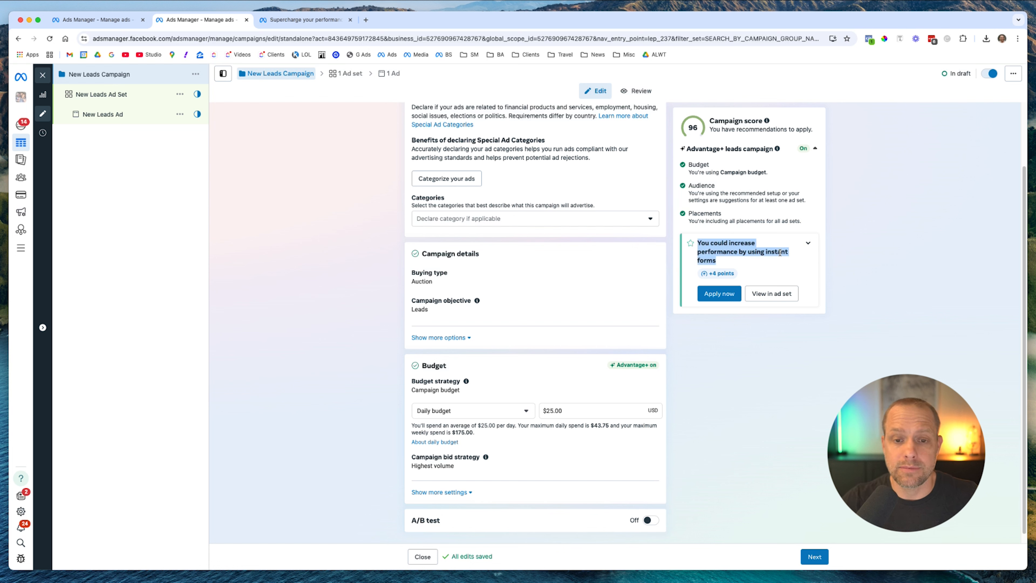
click(734, 247)
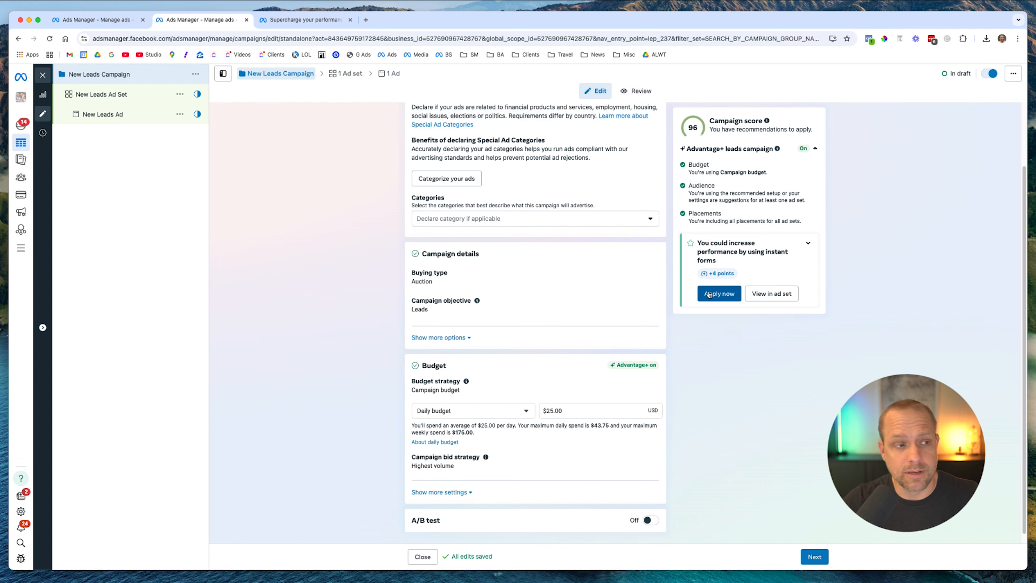
- Expand the additional campaign details and the budget strategy choices to examine the campaign budget and ad set budget options
click(121, 95)
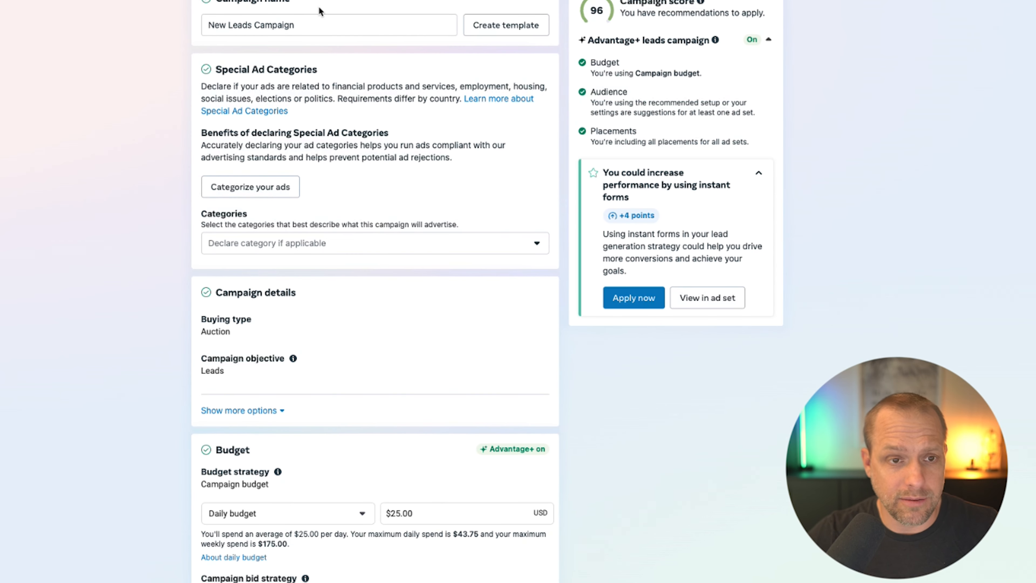
scroll(326, 94, down, 3)
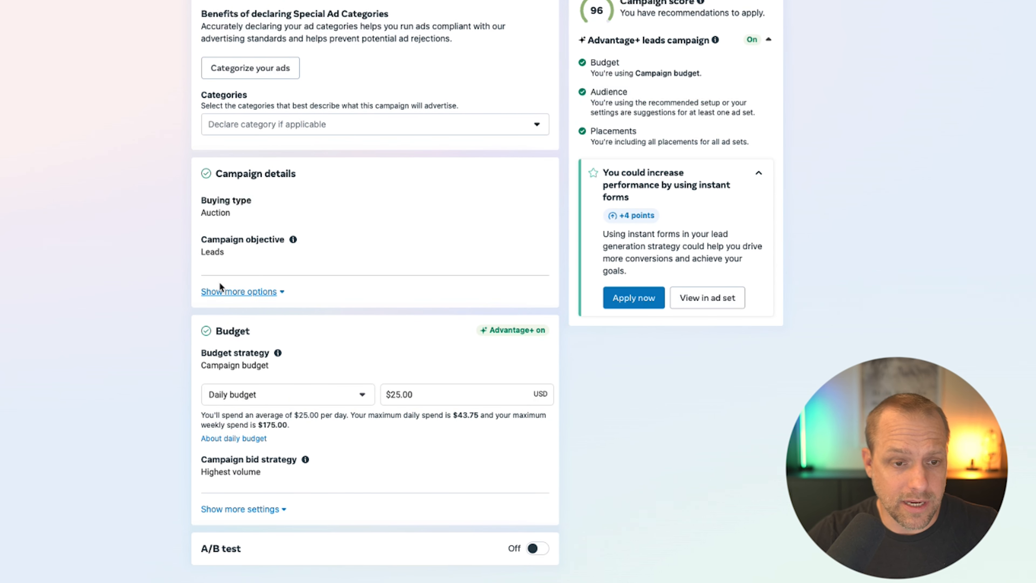
click(231, 292)
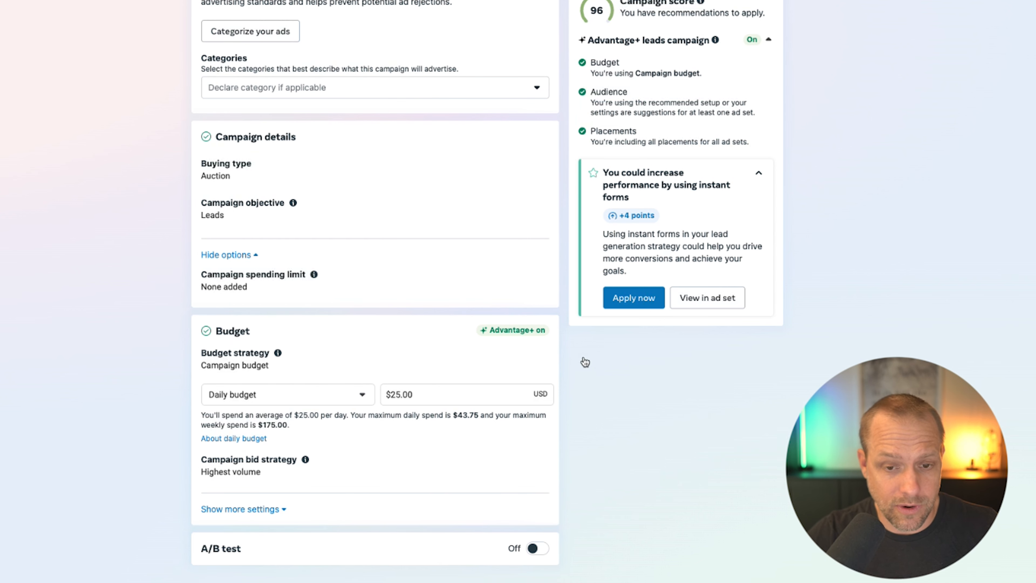
click(540, 359)
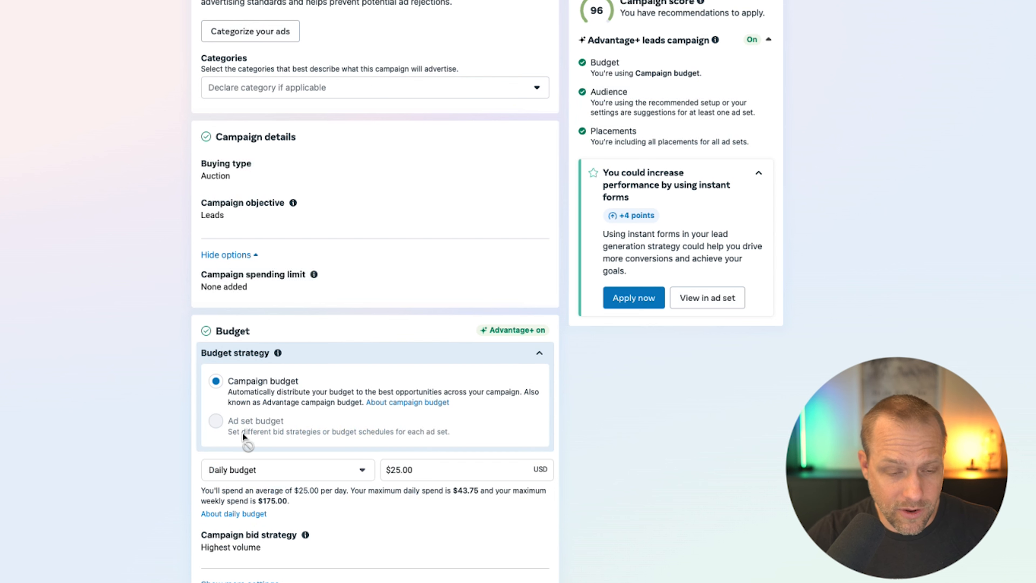
mouse_move(216, 419)
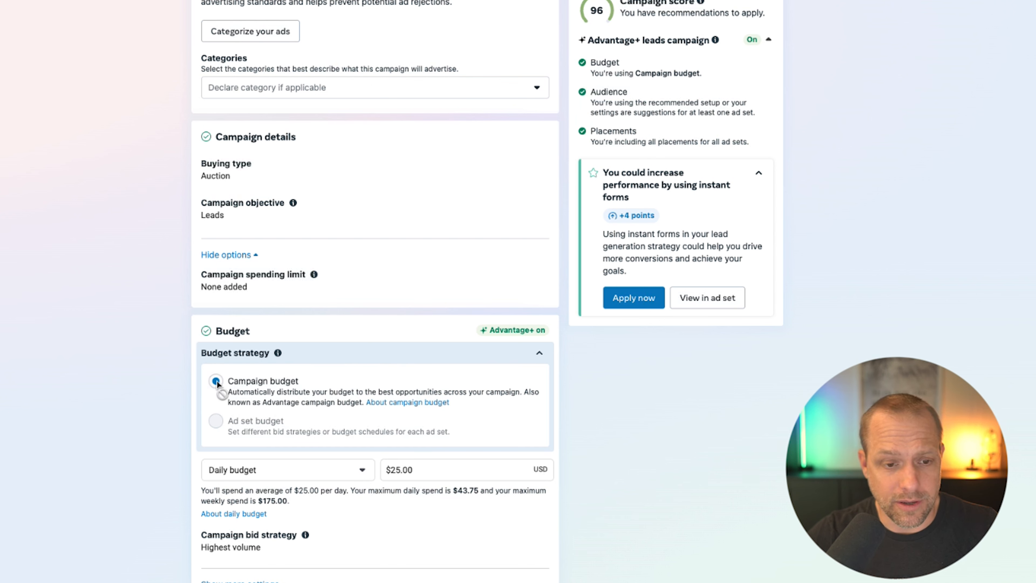
click(506, 362)
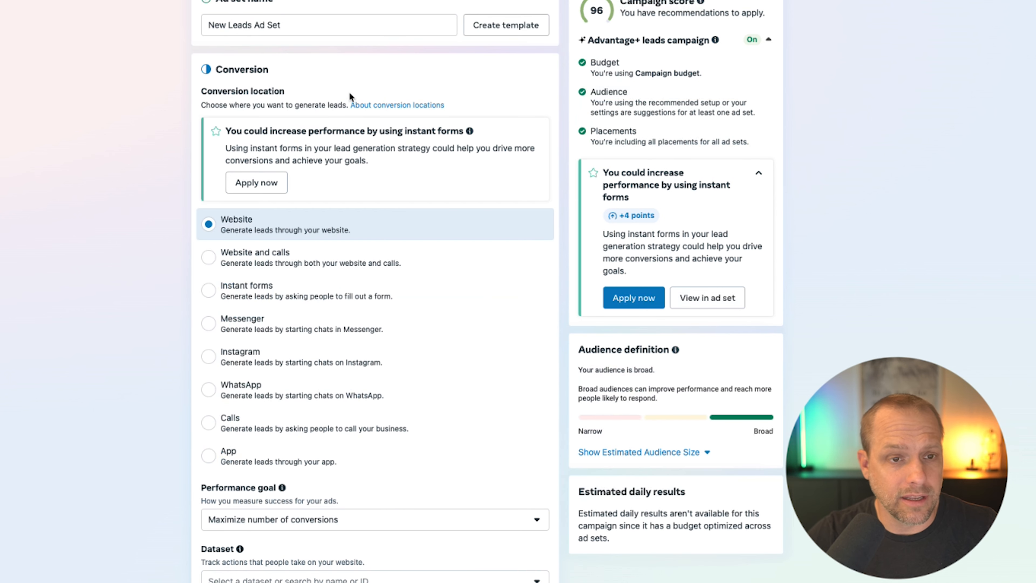
- Examine the ad set's name, conversion location options and performance goal
click(327, 23)
triple_click(328, 23)
click(52, 71)
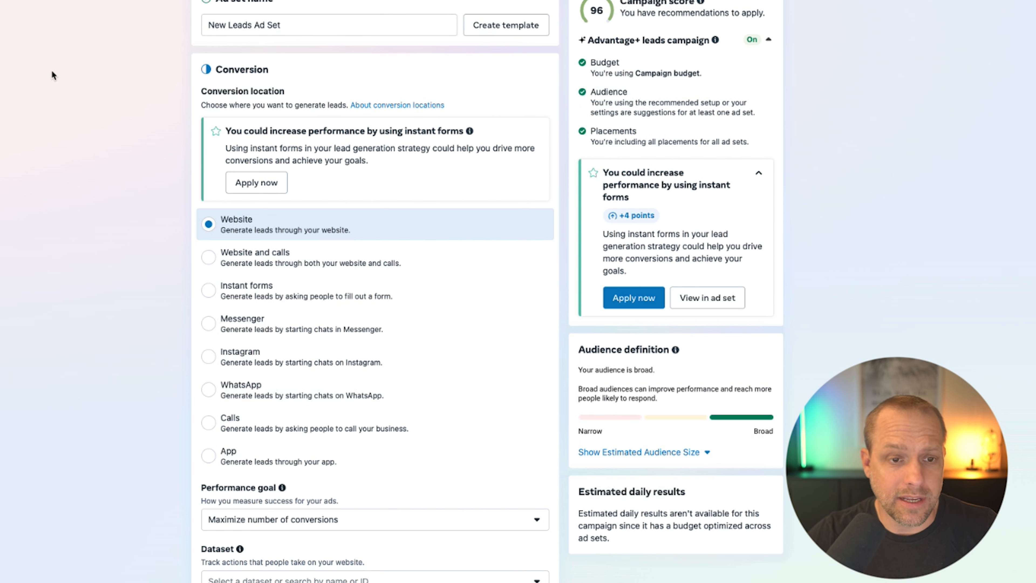
scroll(164, 105, down, 3)
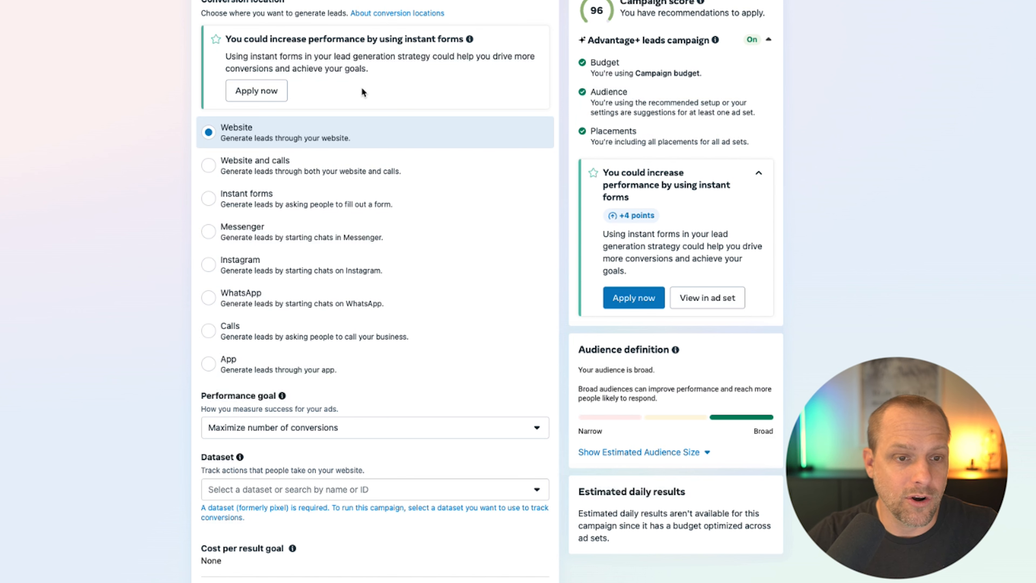
scroll(143, 93, down, 1)
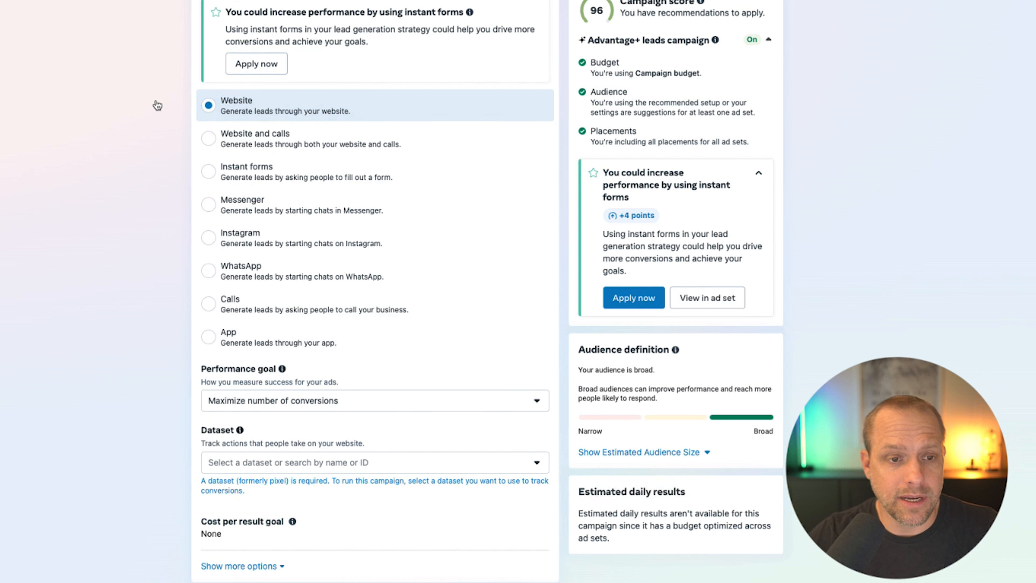
scroll(157, 104, down, 3)
scroll(171, 58, up, 1)
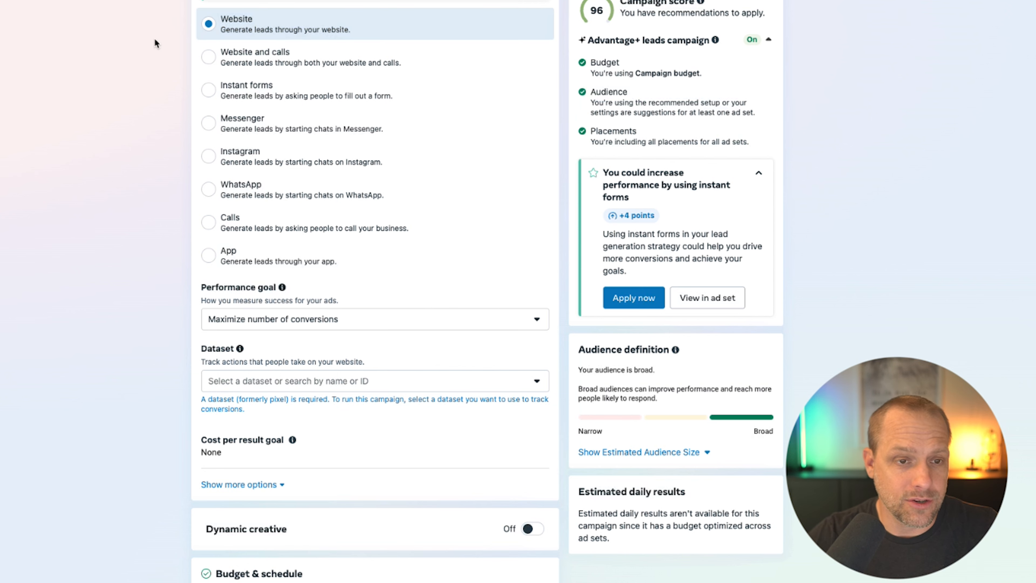
scroll(155, 41, down, 2)
scroll(155, 40, up, 5)
scroll(155, 45, down, 8)
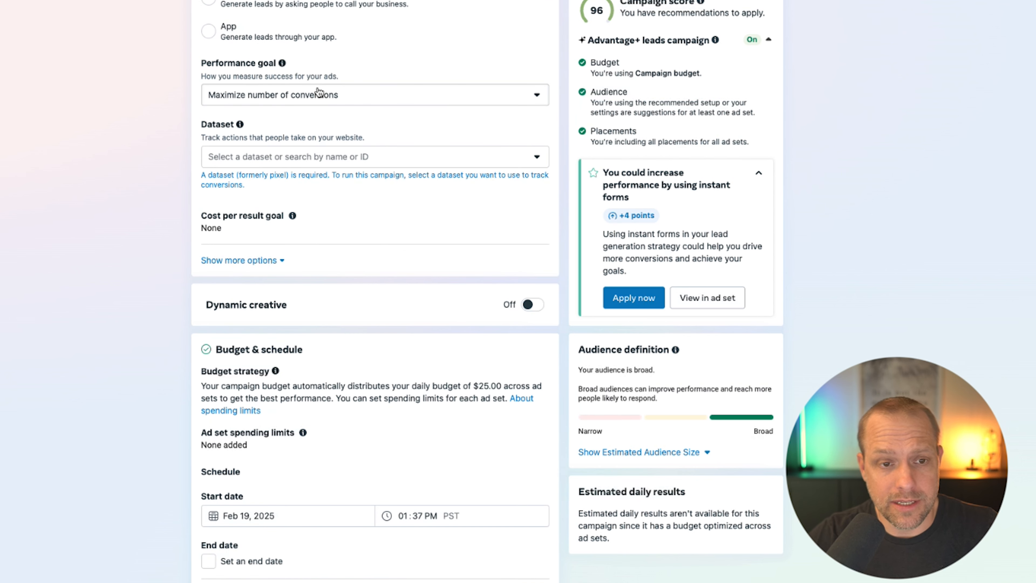
- Select the active dataset for the ad set and set its conversion event to Lead
click(305, 157)
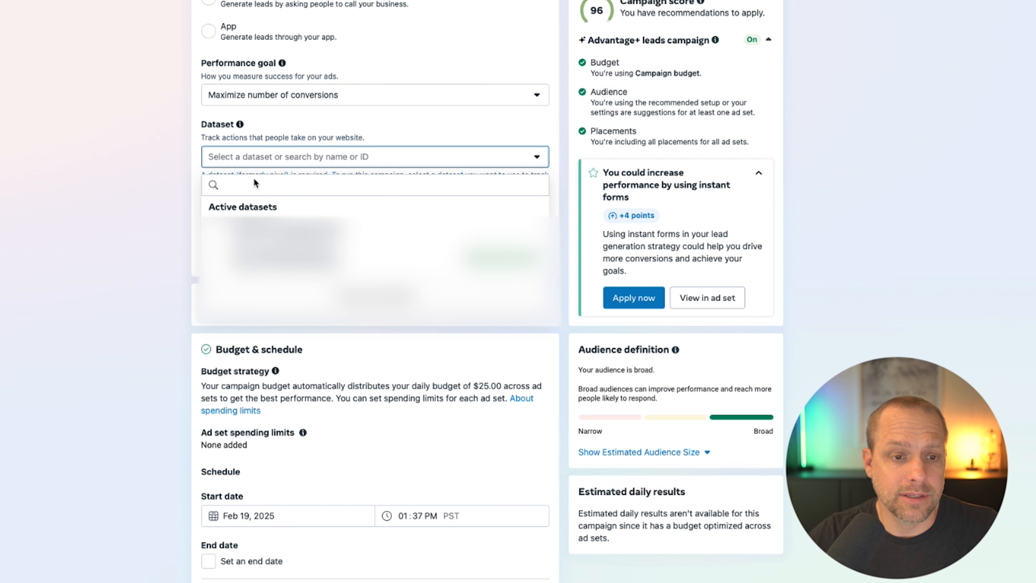
scroll(284, 212, down, 3)
click(262, 123)
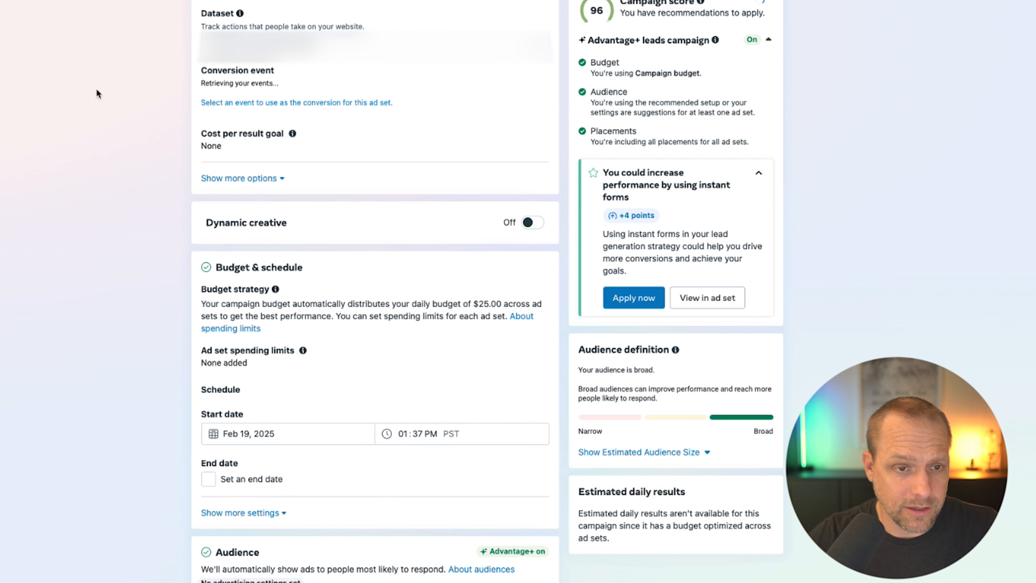
click(313, 107)
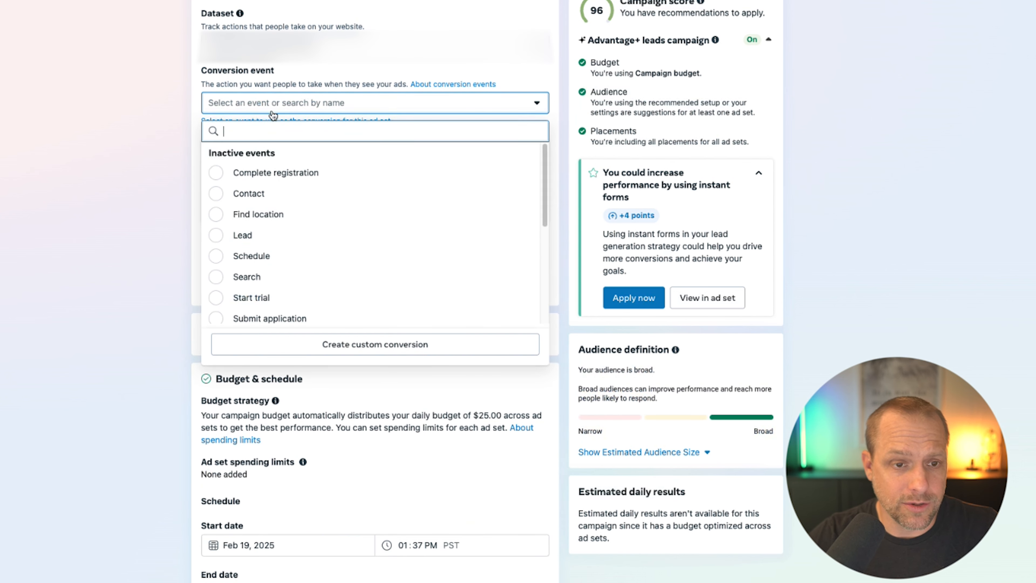
click(247, 236)
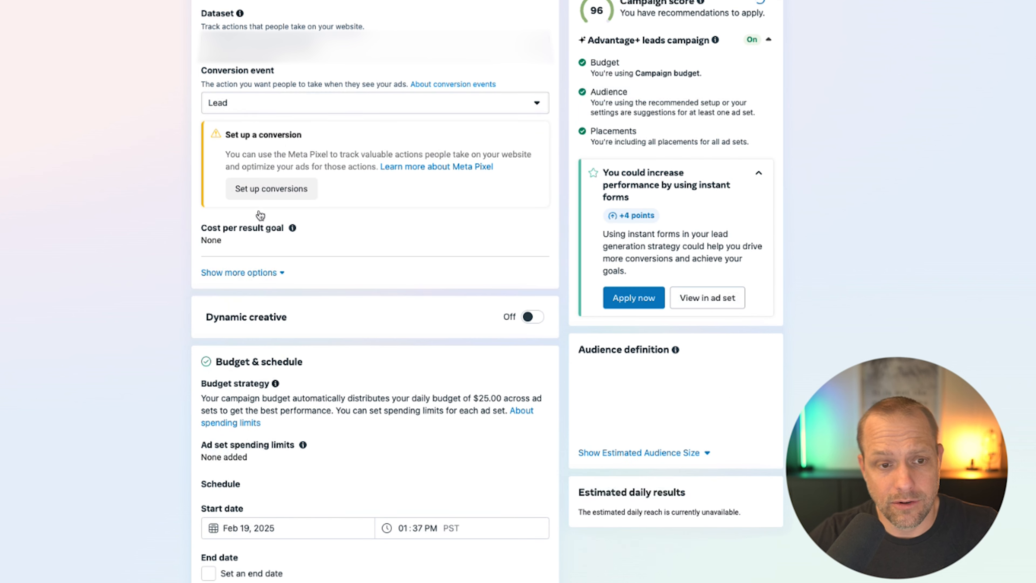
- Expand the additional conversion options of the ad set and examine the attribution setting
scroll(326, 137, down, 3)
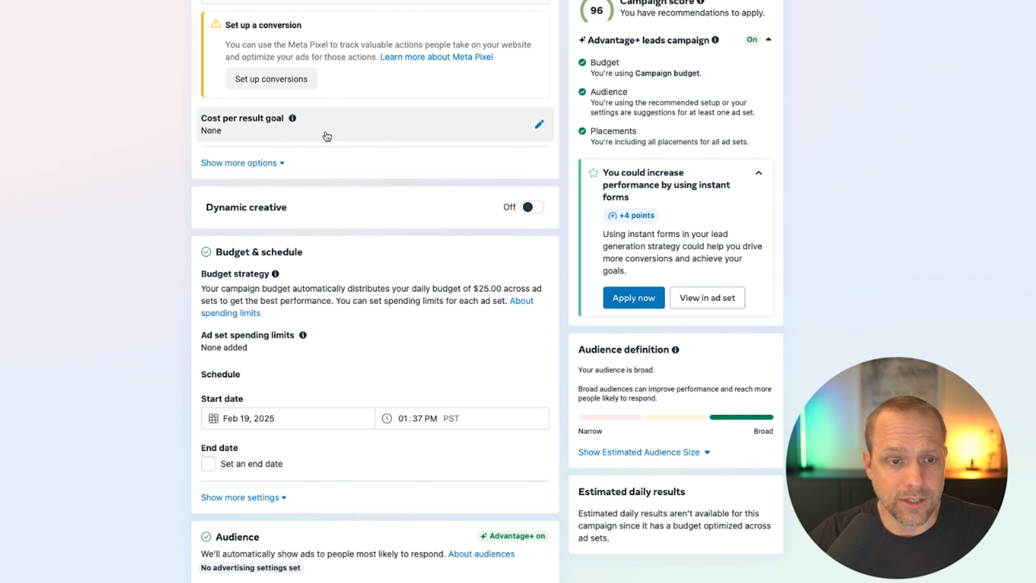
click(243, 162)
scroll(132, 162, down, 4)
scroll(339, 62, up, 5)
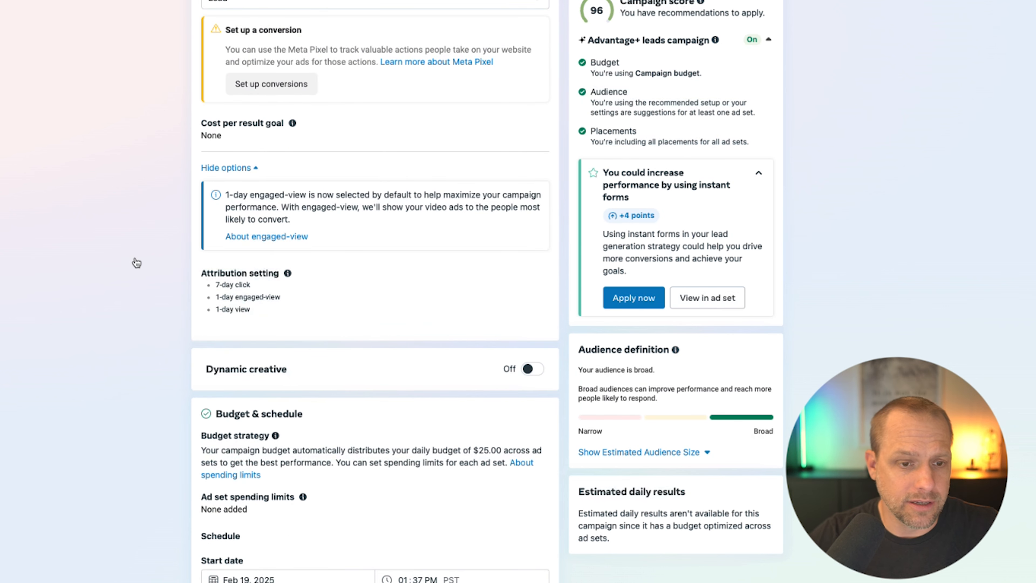
scroll(137, 263, down, 6)
- Turn on dynamic creative for the ad set and accept its conditions
mouse_move(410, 140)
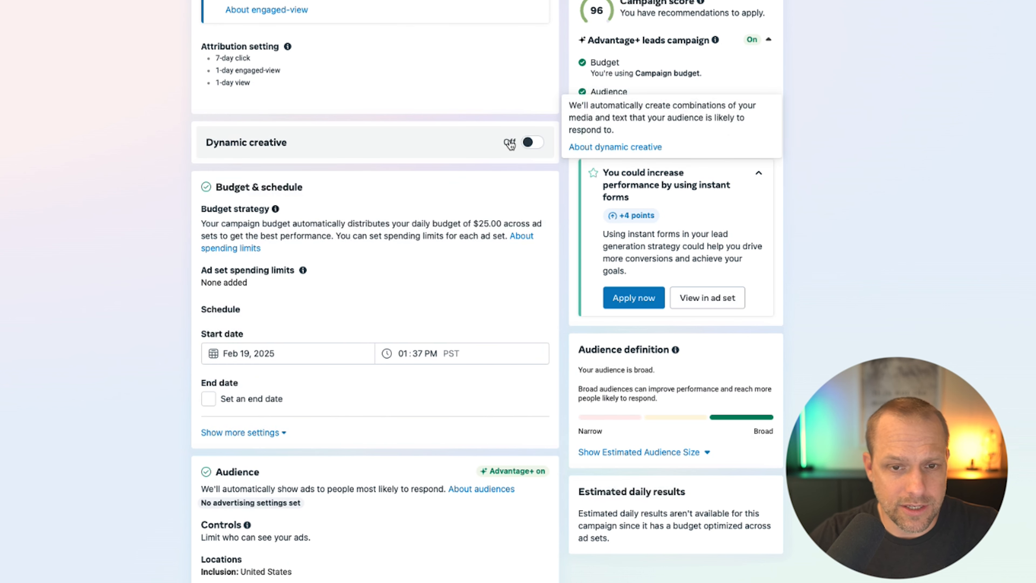
click(532, 143)
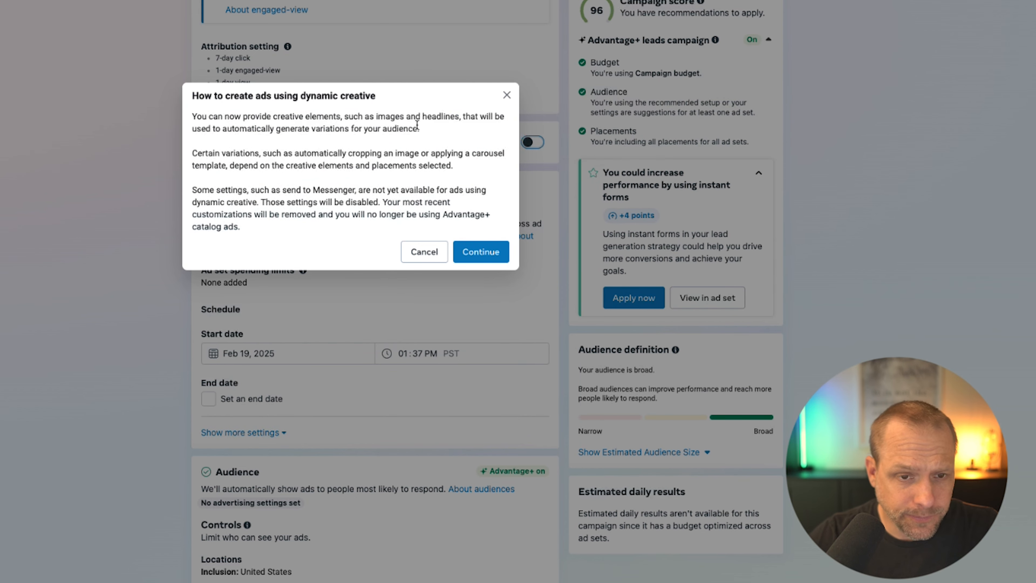
click(424, 252)
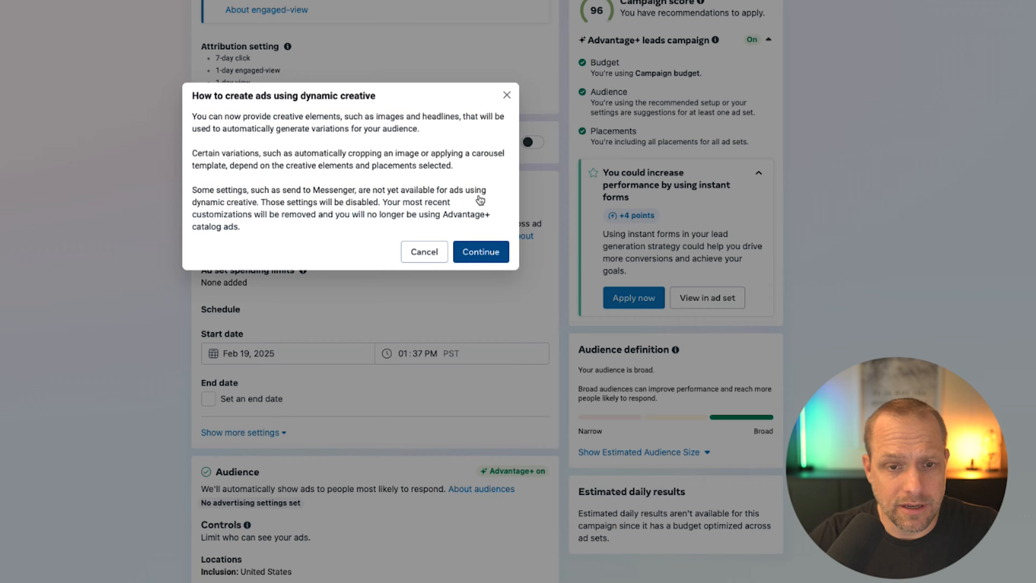
click(481, 252)
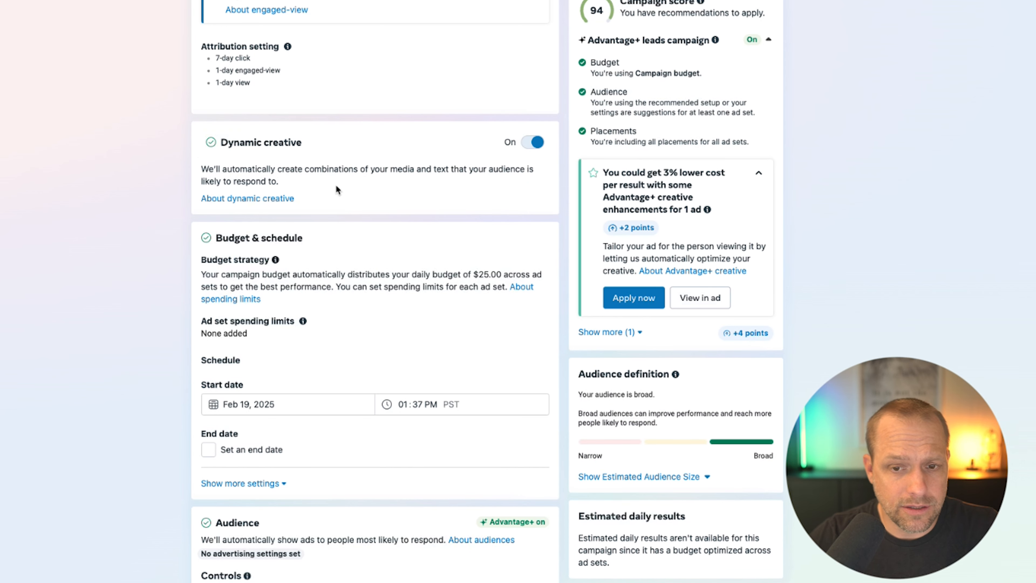
- Expand the additional budget and schedule settings of the ad set and examine the budget scheduling option
scroll(286, 171, down, 4)
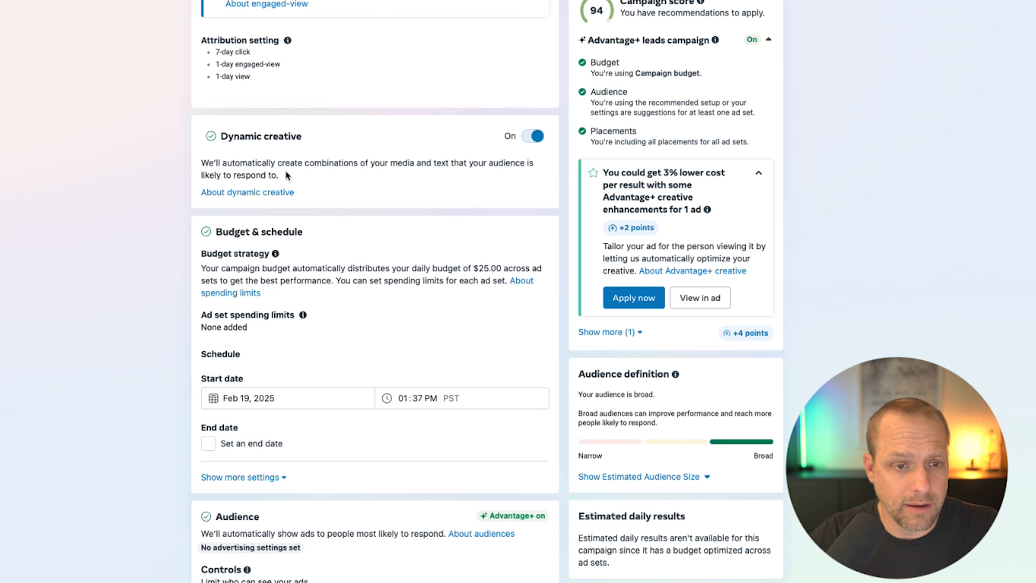
scroll(393, 160, down, 6)
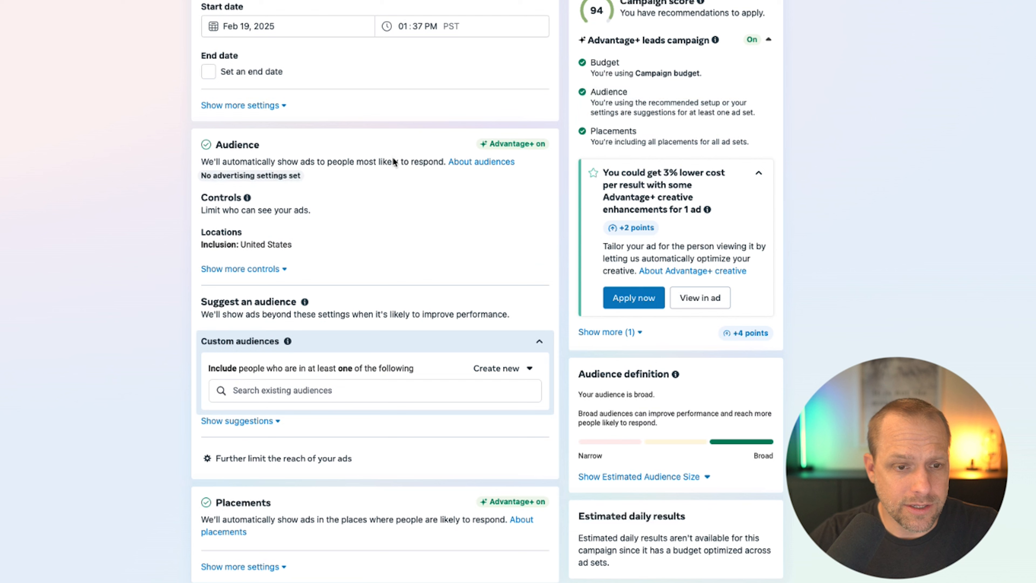
click(265, 106)
click(527, 132)
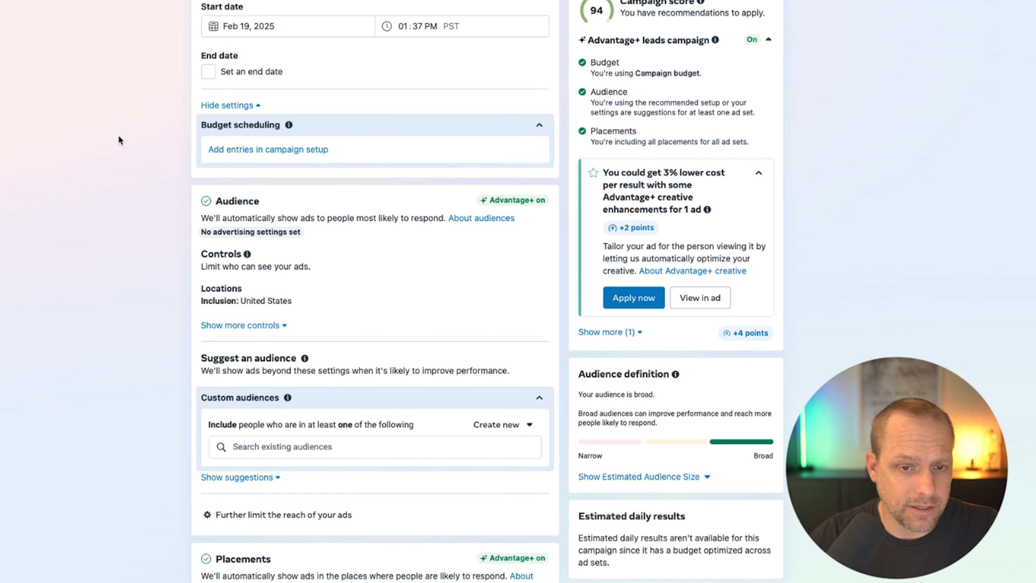
scroll(296, 130, down, 2)
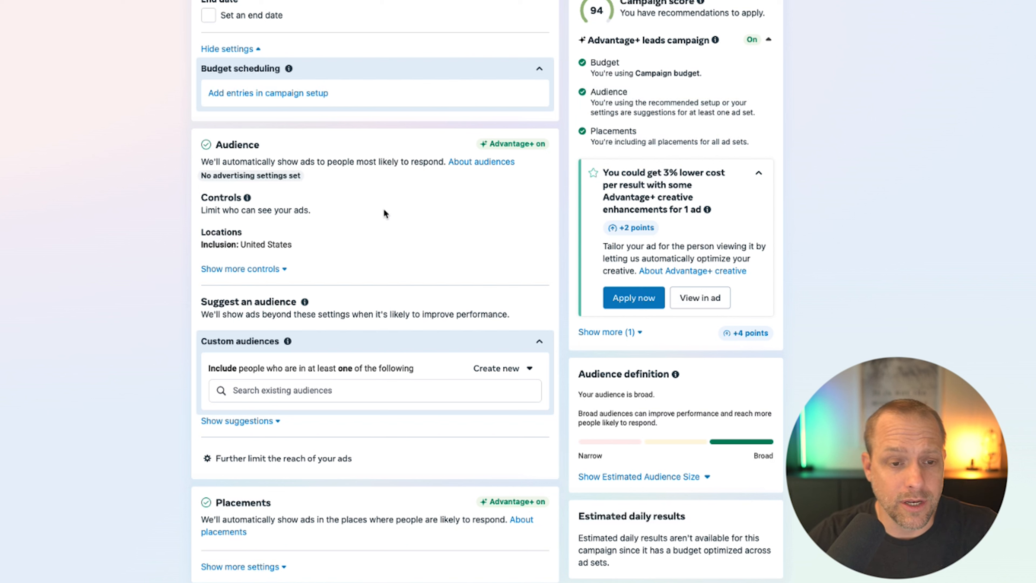
- Expand the additional audience controls and examine the minimum age, languages and custom audiences options
click(249, 269)
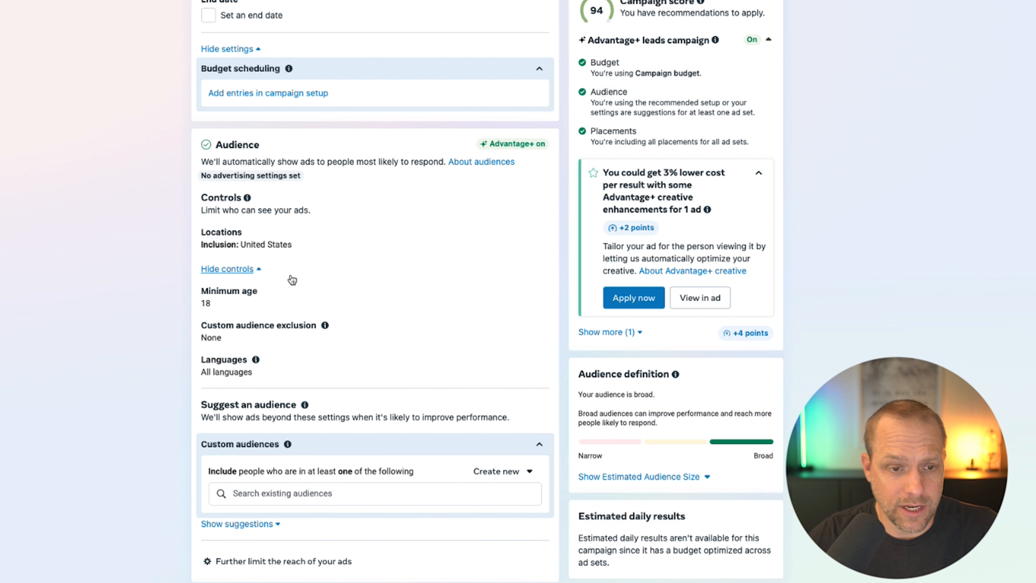
click(533, 297)
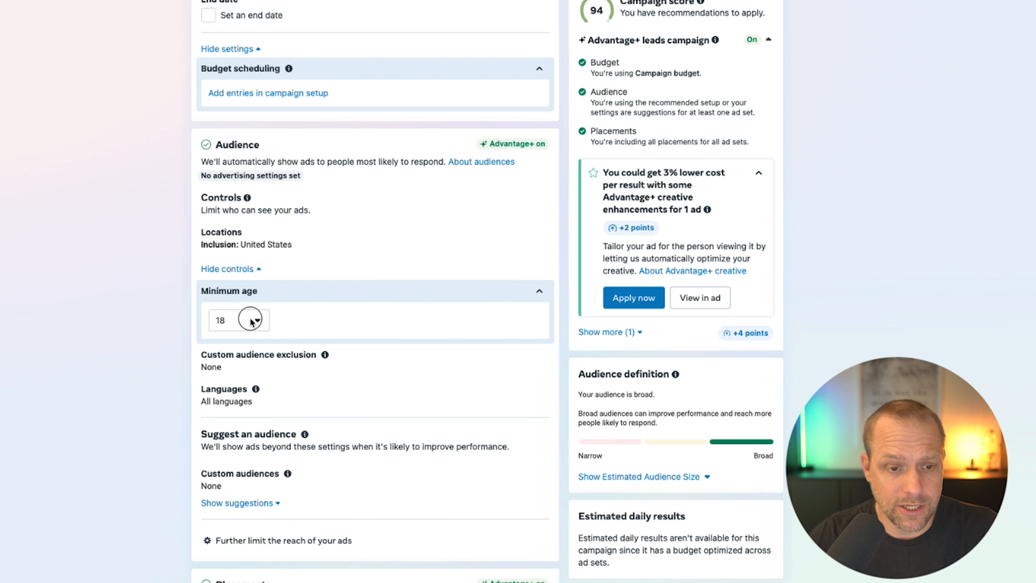
click(255, 322)
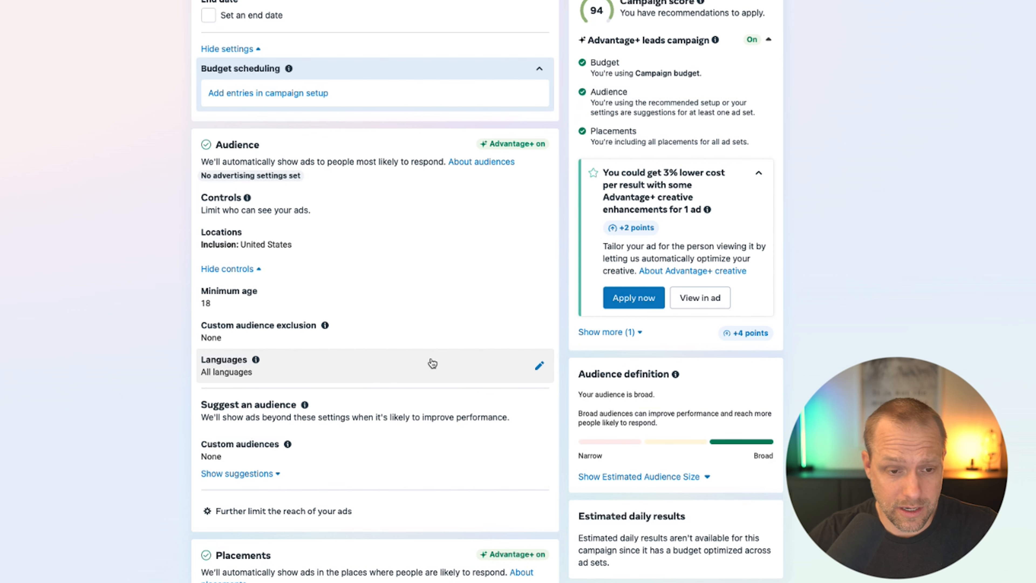
click(539, 364)
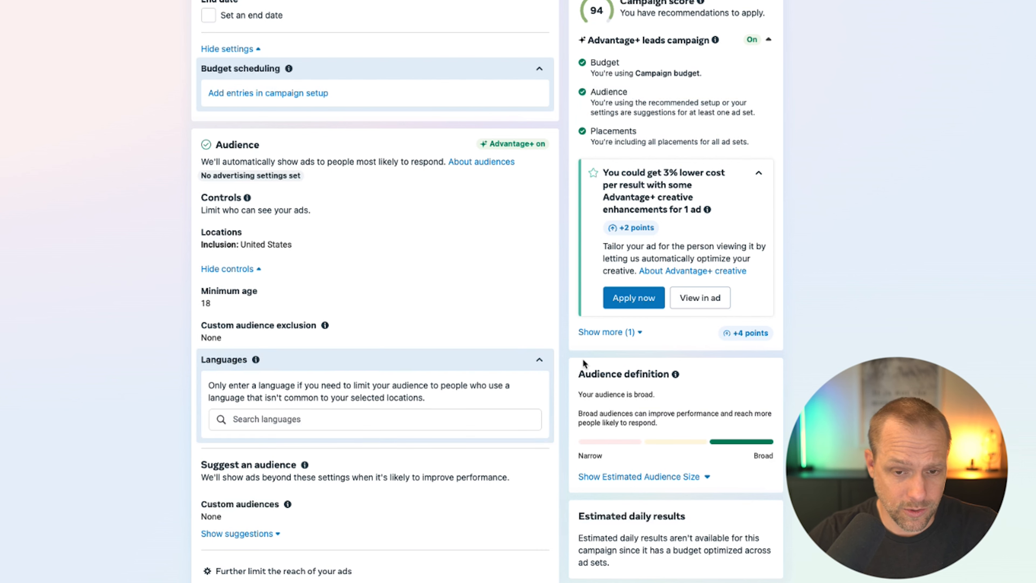
click(543, 359)
scroll(412, 343, down, 1)
click(471, 392)
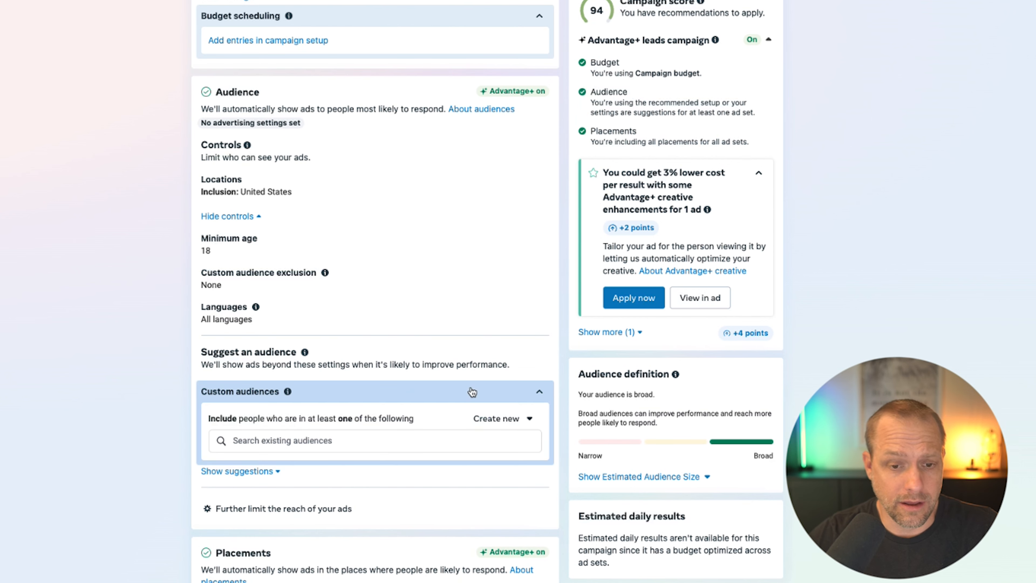
- Choose to further limit the reach of the ads and switch the audience setup
scroll(385, 404, down, 1)
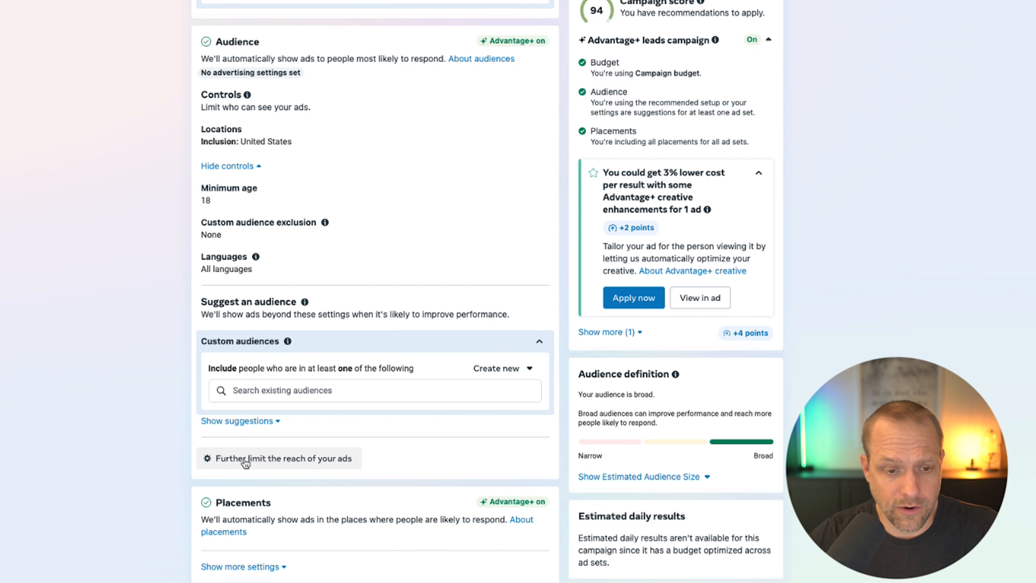
click(296, 459)
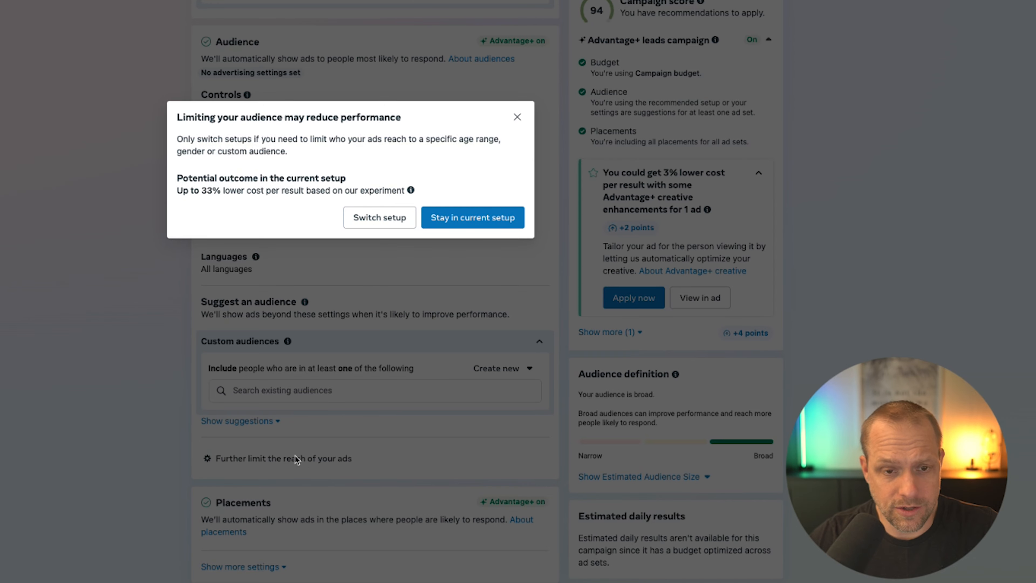
click(385, 221)
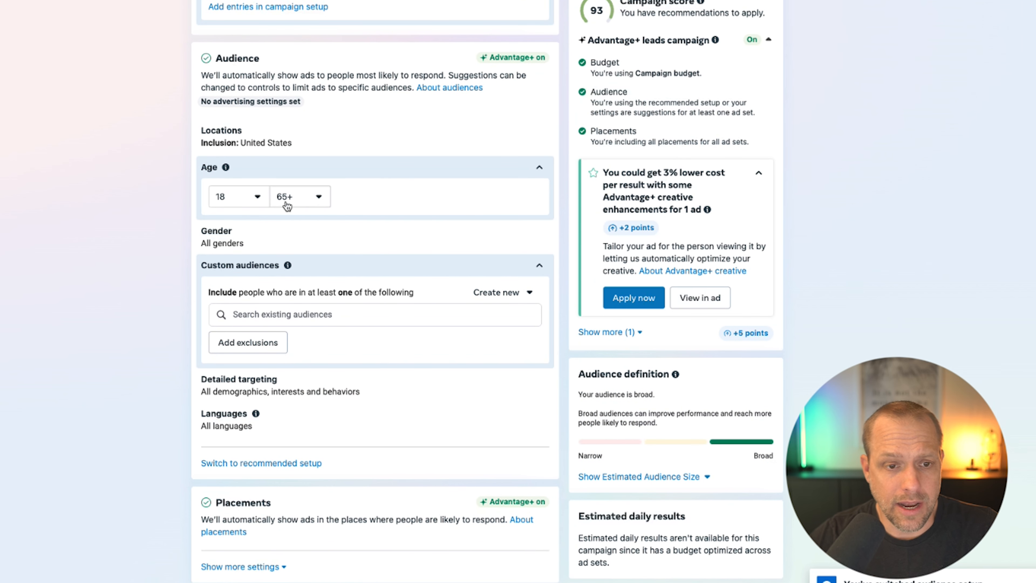
- Set the audience's maximum age to 49
click(308, 200)
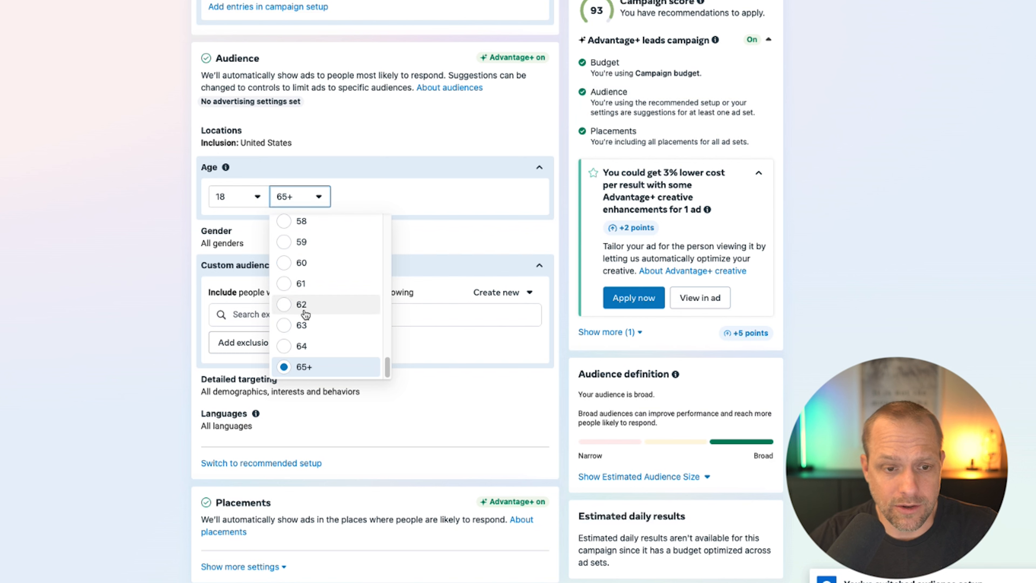
scroll(303, 265, up, 5)
click(302, 265)
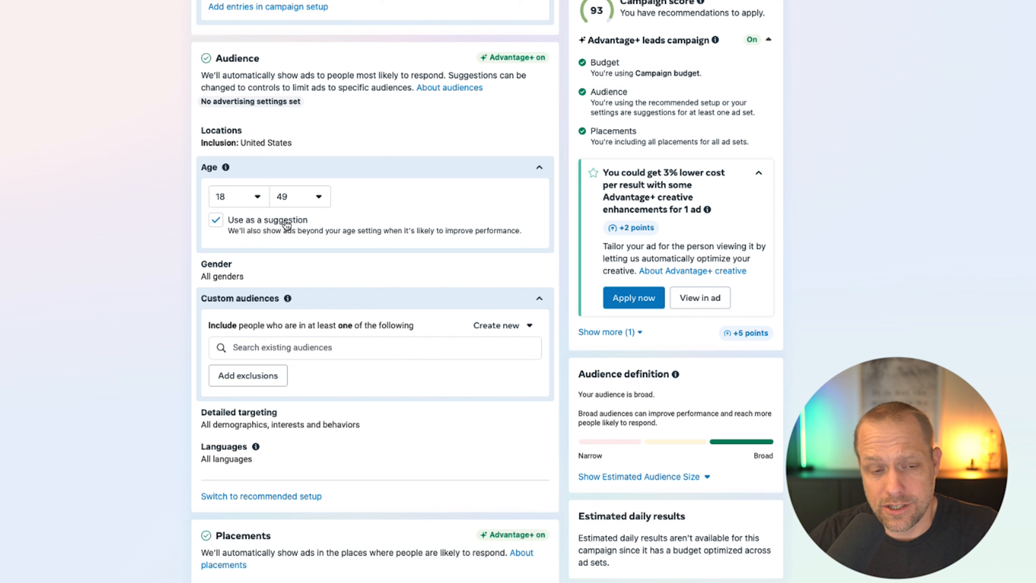
- Stop using the audience's age range as a suggestion
mouse_move(259, 229)
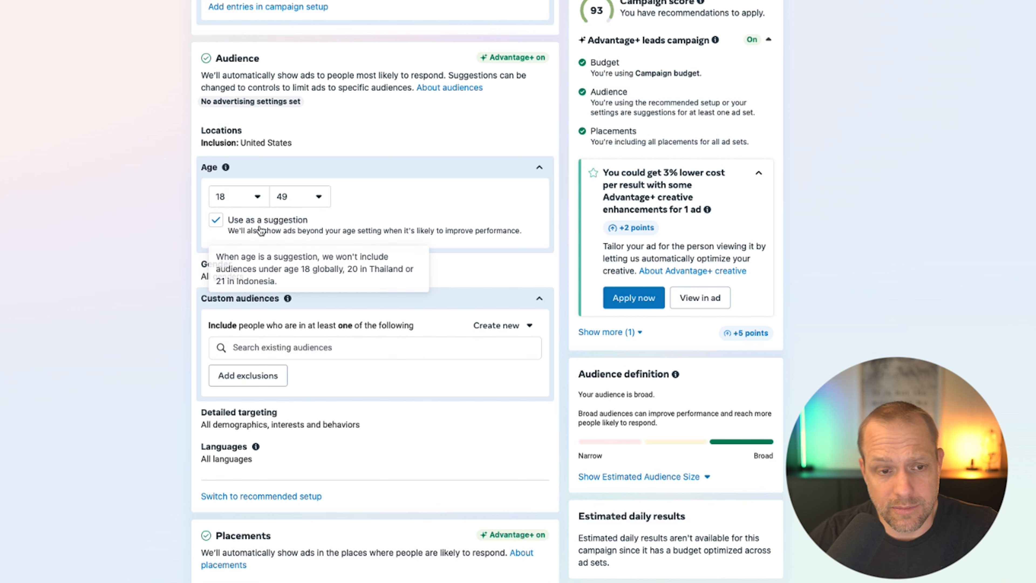
click(215, 221)
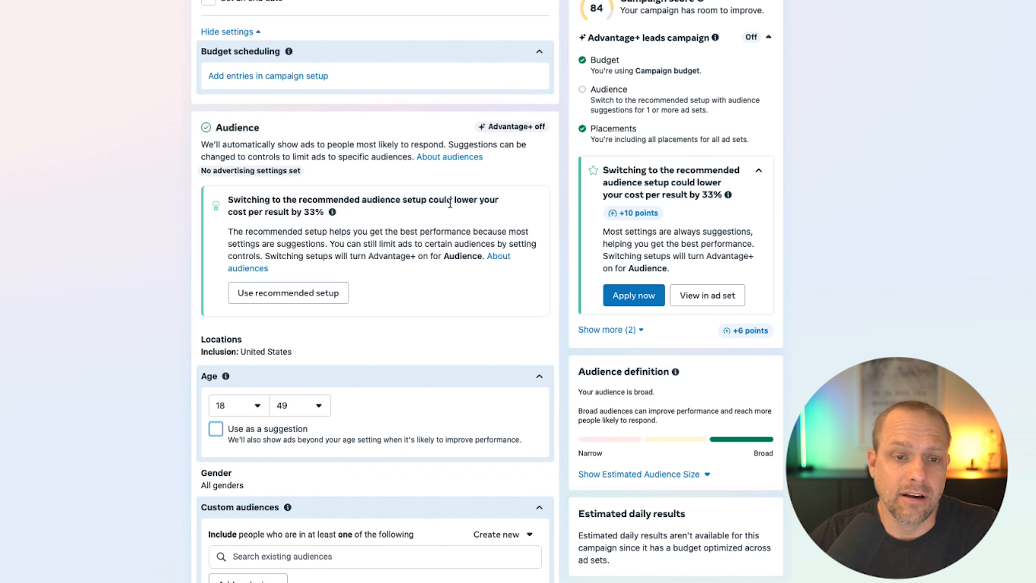
scroll(438, 215, down, 3)
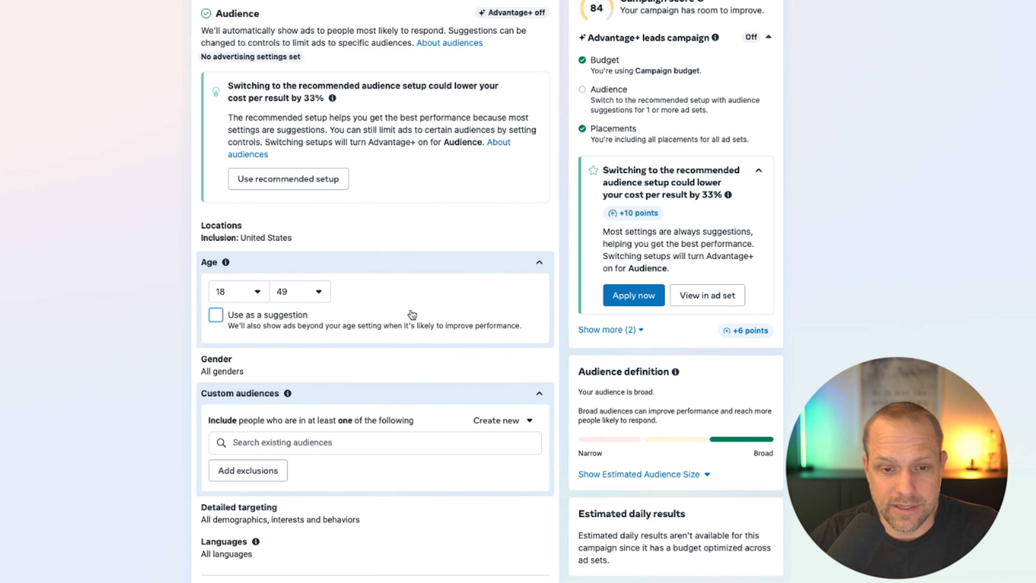
- Search the existing custom audiences for "lok", limit the search to lookalike audiences, and clear it
scroll(423, 300, down, 3)
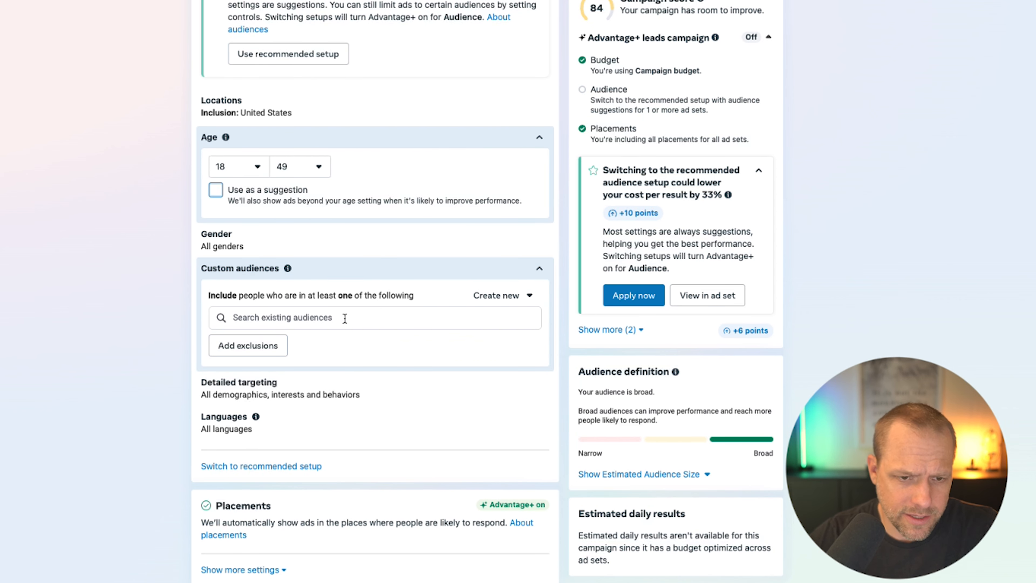
click(362, 318)
text(lo)
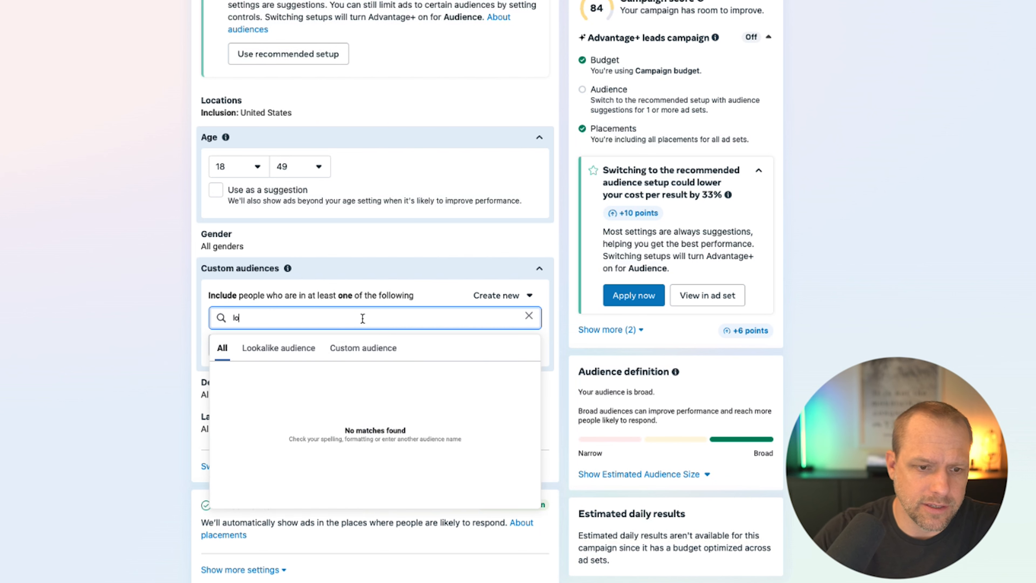
text(k)
click(304, 348)
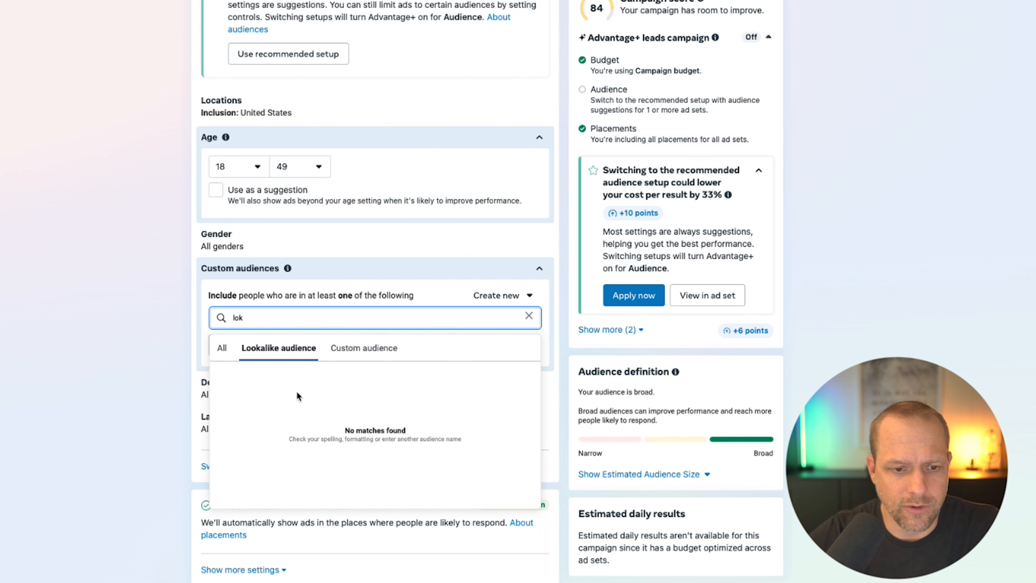
click(529, 316)
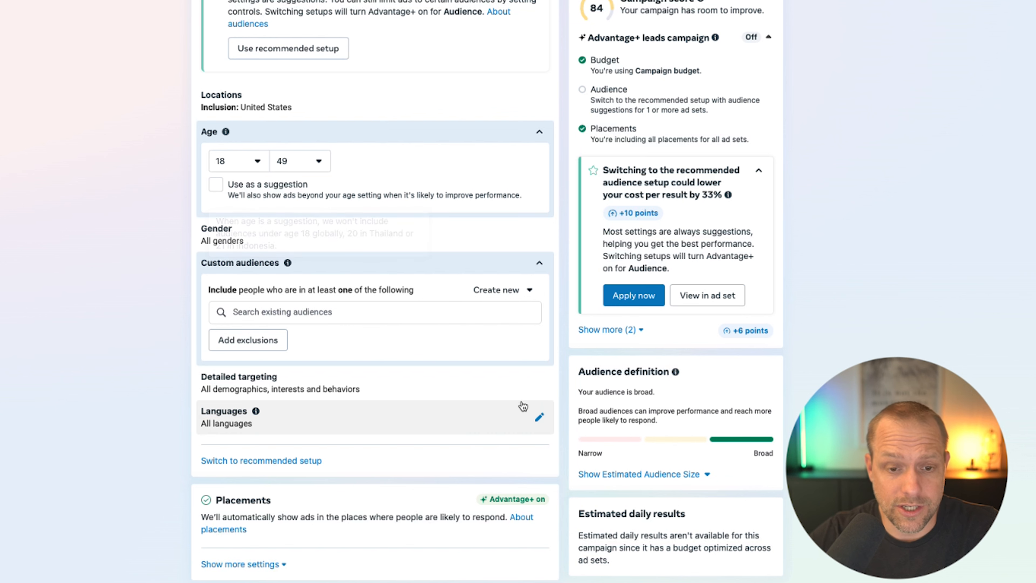
- Add the interest Facebook (social media) to the audience's detailed targeting
scroll(485, 391, up, 8)
scroll(469, 395, down, 8)
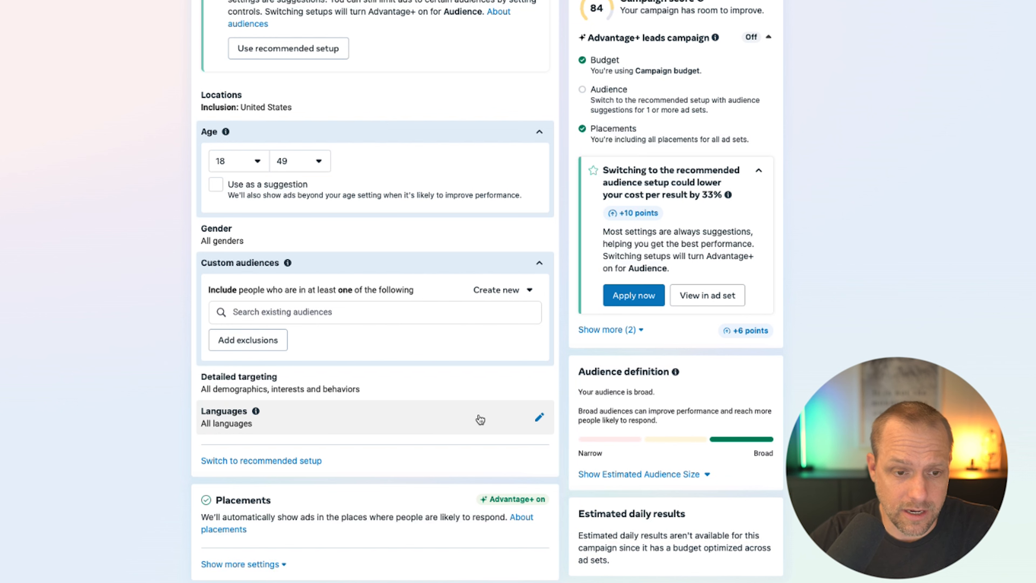
click(538, 388)
click(290, 368)
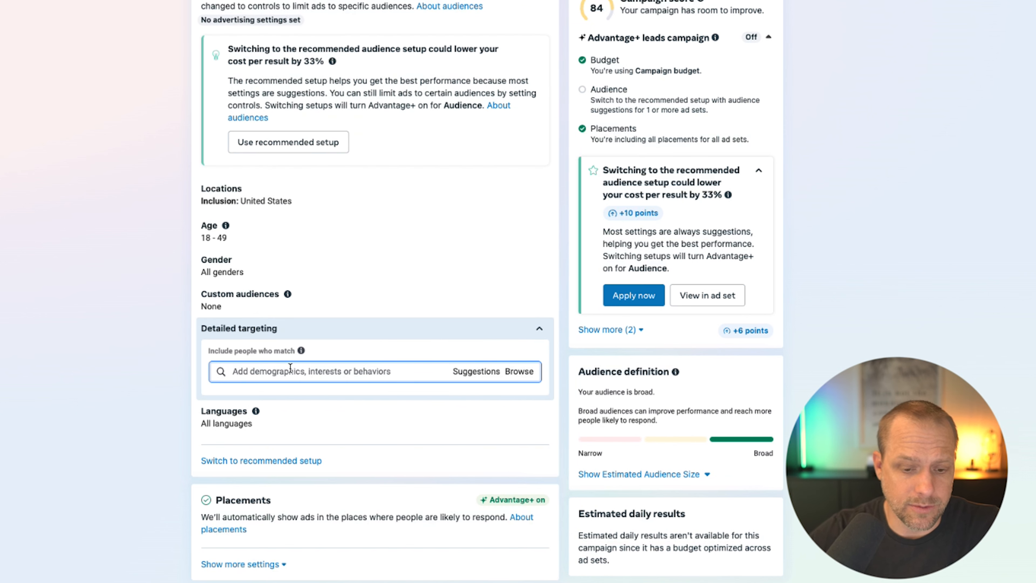
text(facebook)
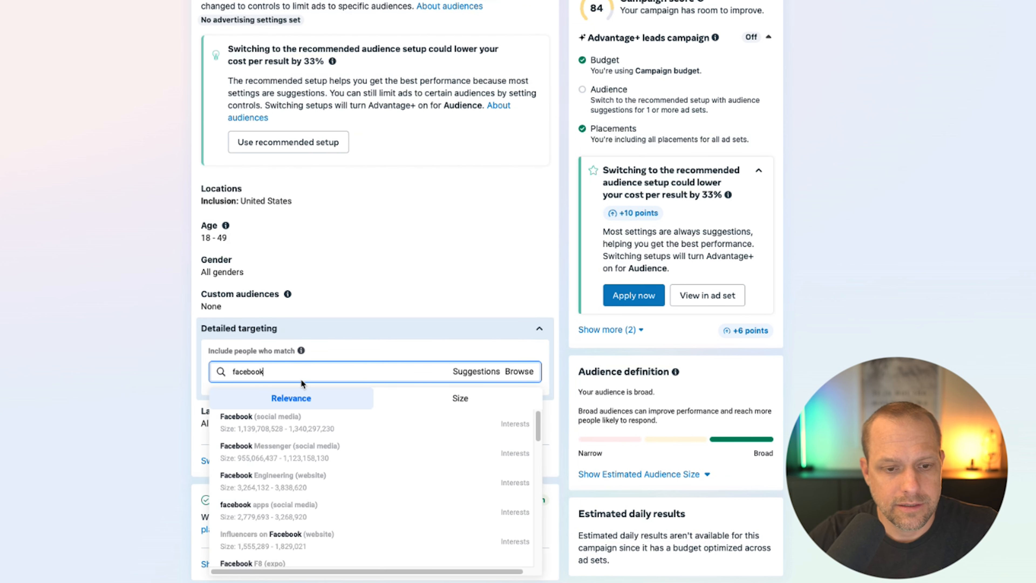
click(279, 420)
- Set the audience's age range to be used as a suggestion
scroll(262, 323, up, 5)
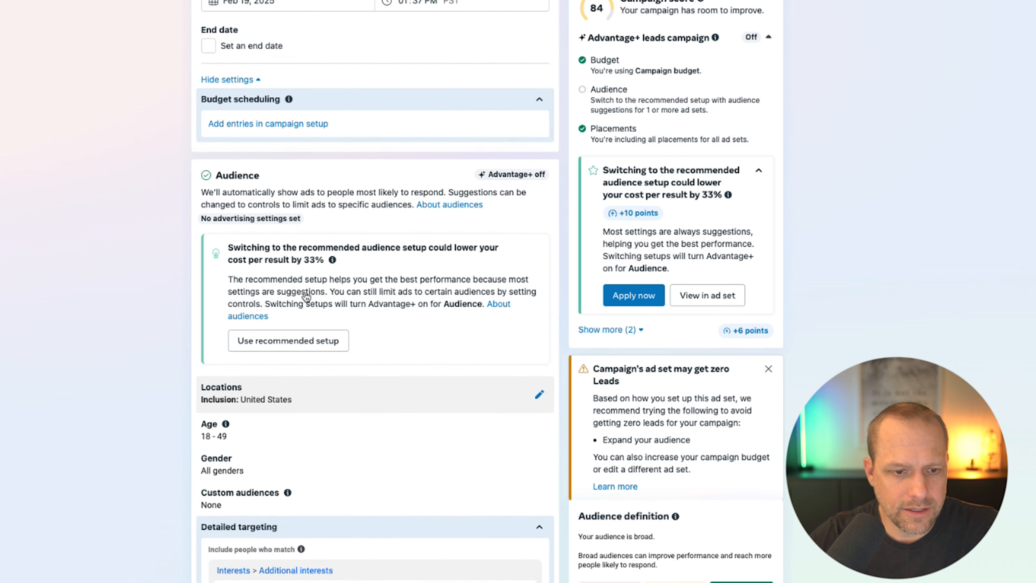
scroll(300, 293, down, 2)
click(536, 331)
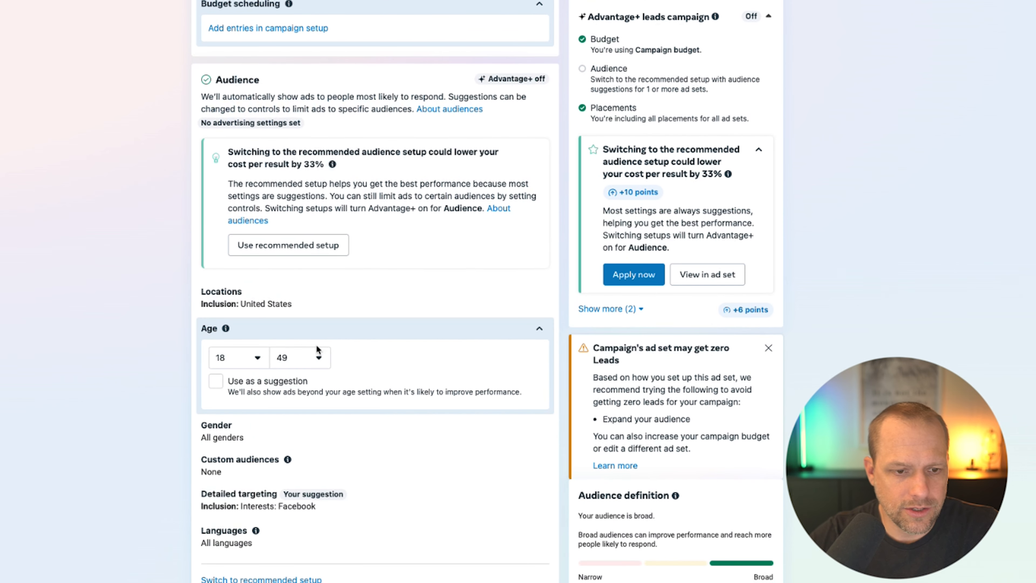
click(226, 384)
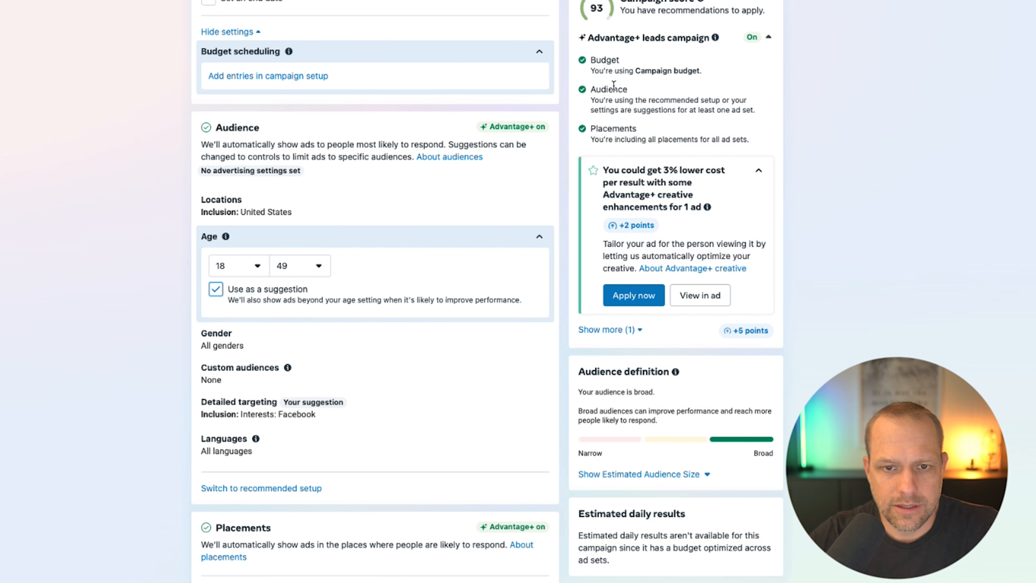
- Define the detailed targeting further so that people must also match the field of study Advertising
scroll(381, 319, down, 1)
click(326, 377)
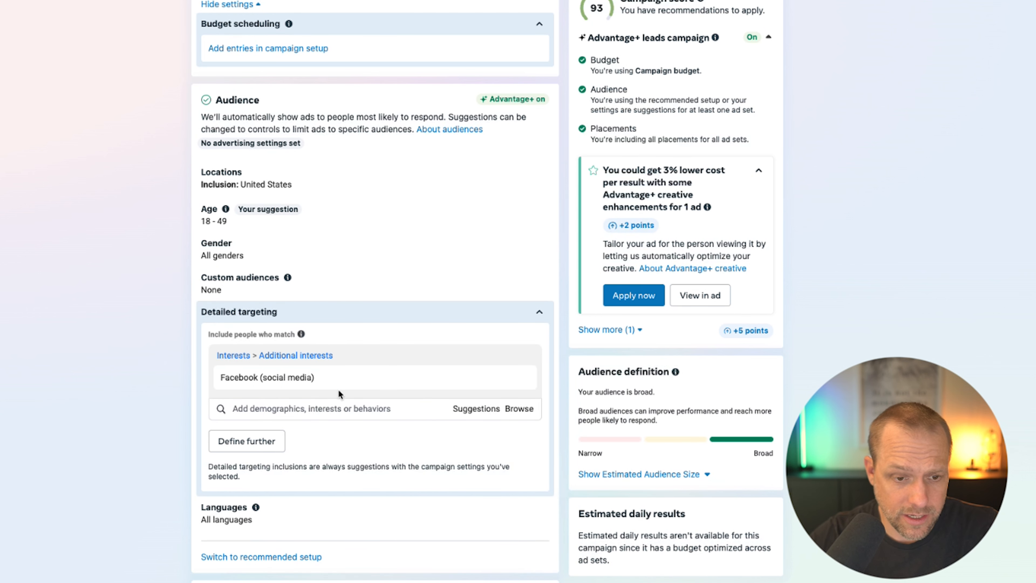
click(249, 445)
click(284, 452)
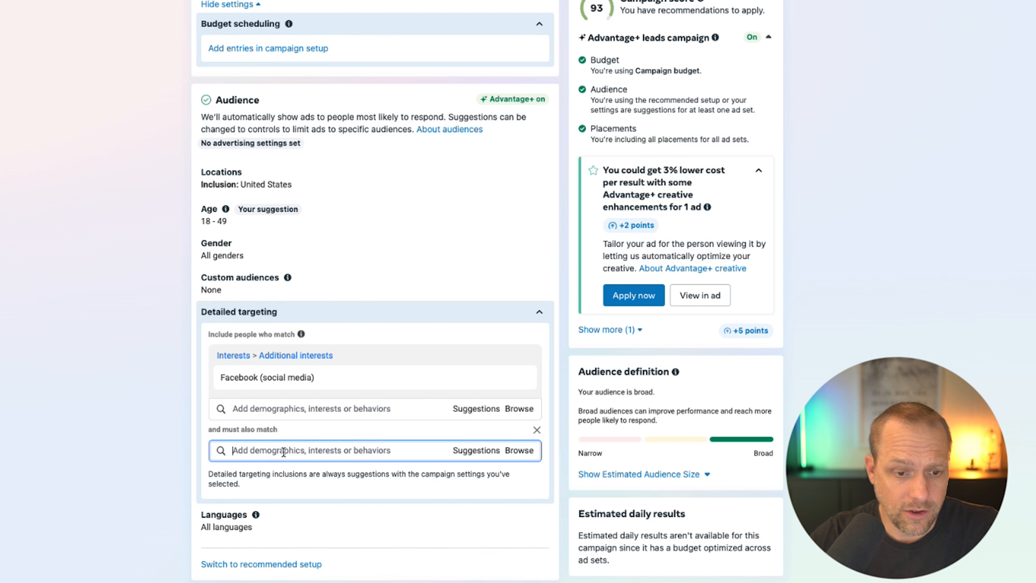
text(adverti)
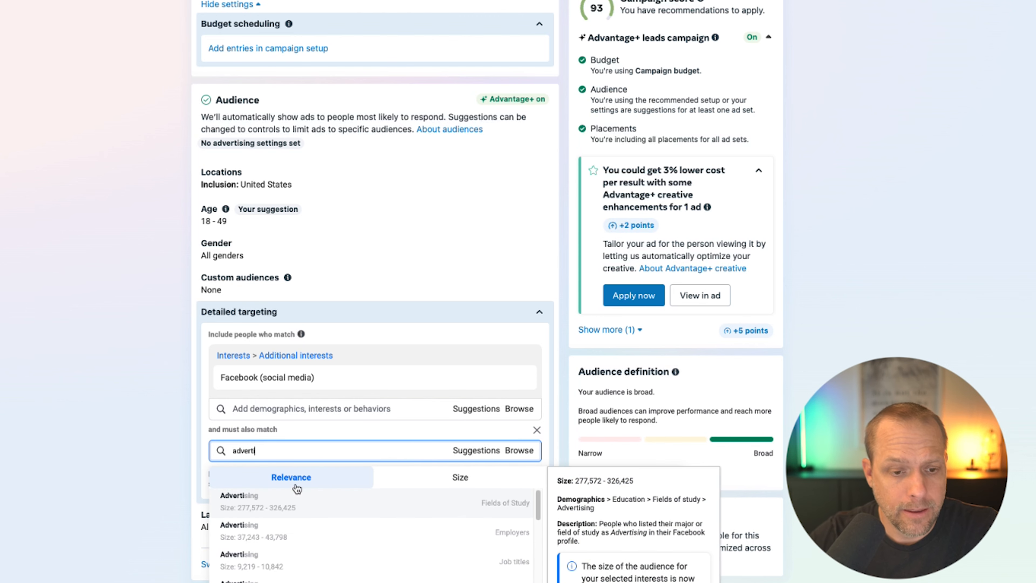
click(289, 500)
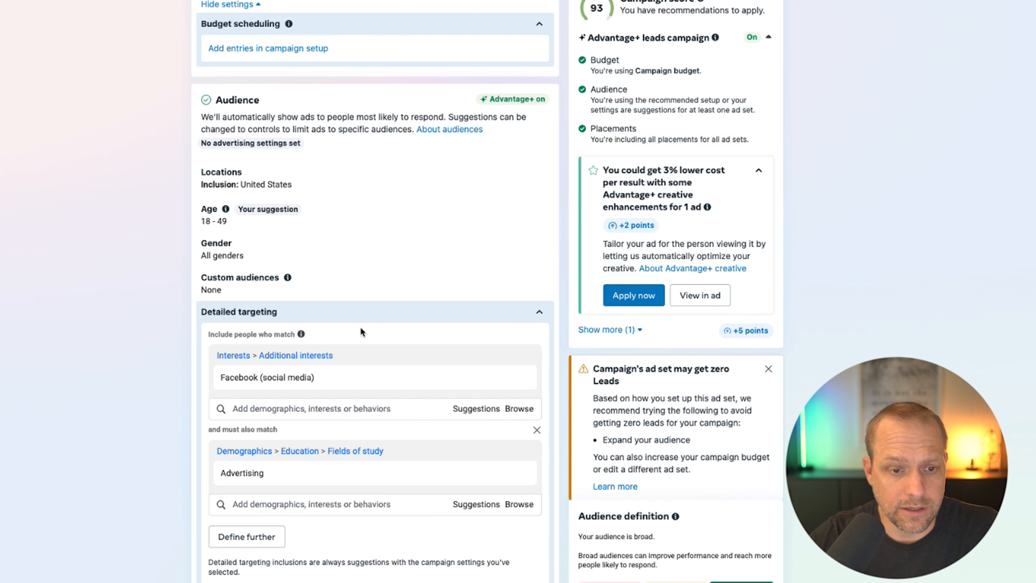
- Examine the note about detailed targeting inclusions and the audience settings above it
scroll(435, 337, down, 5)
drag(208, 373, 281, 385)
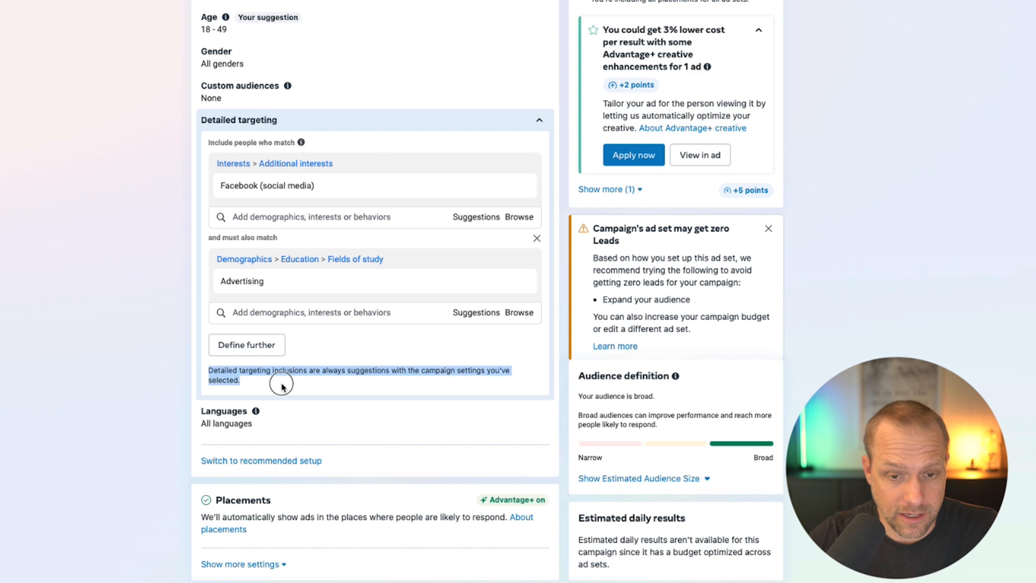
scroll(435, 170, up, 5)
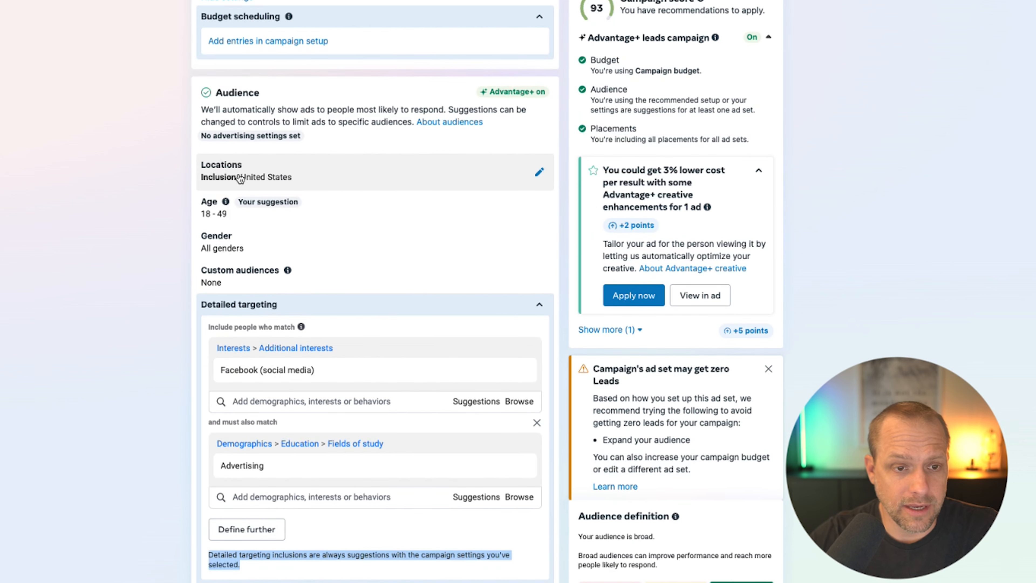
- Look at the custom audiences options, then return to the detailed targeting settings
scroll(420, 176, down, 3)
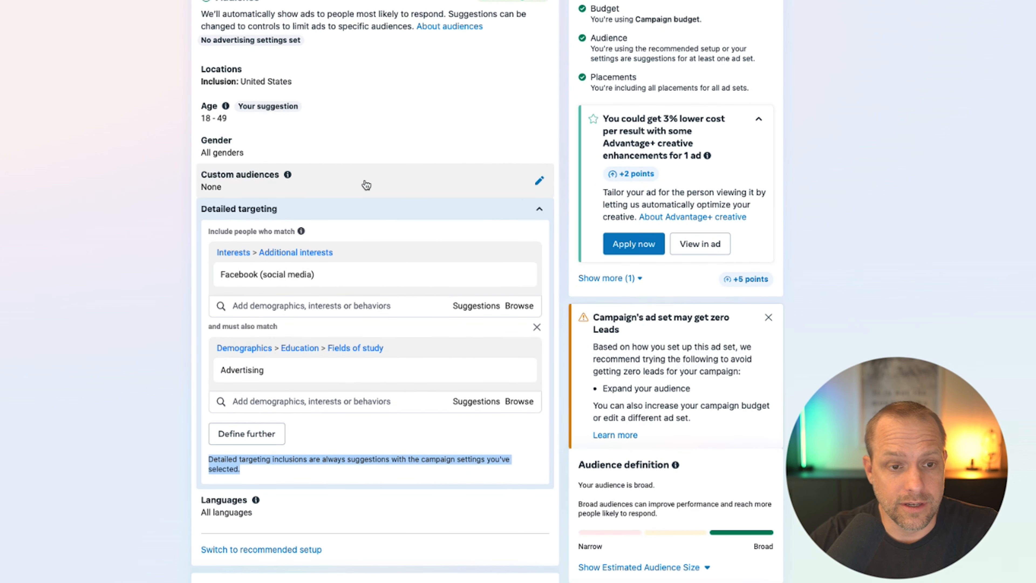
click(539, 181)
scroll(388, 305, down, 1)
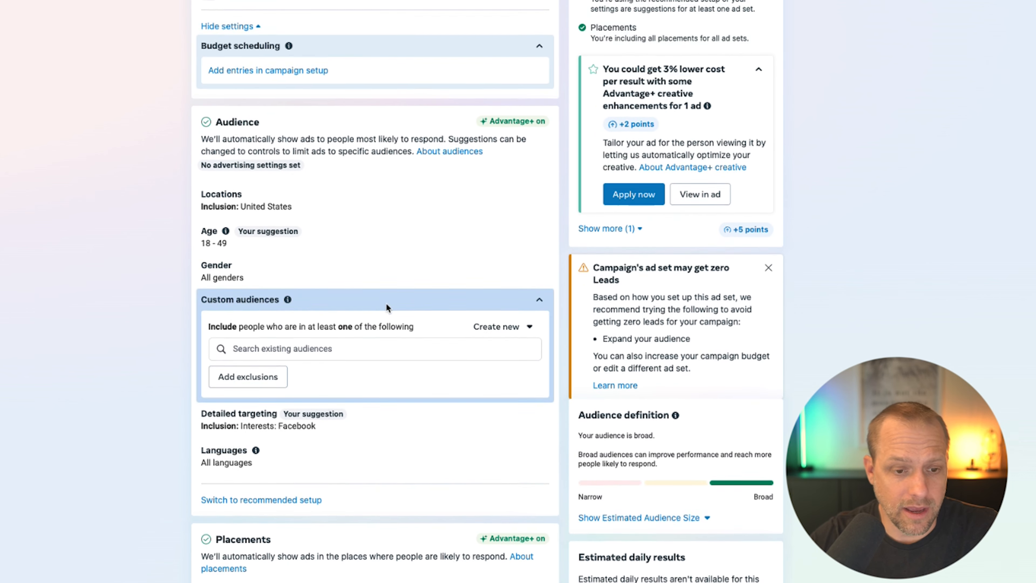
click(394, 373)
scroll(303, 297, down, 3)
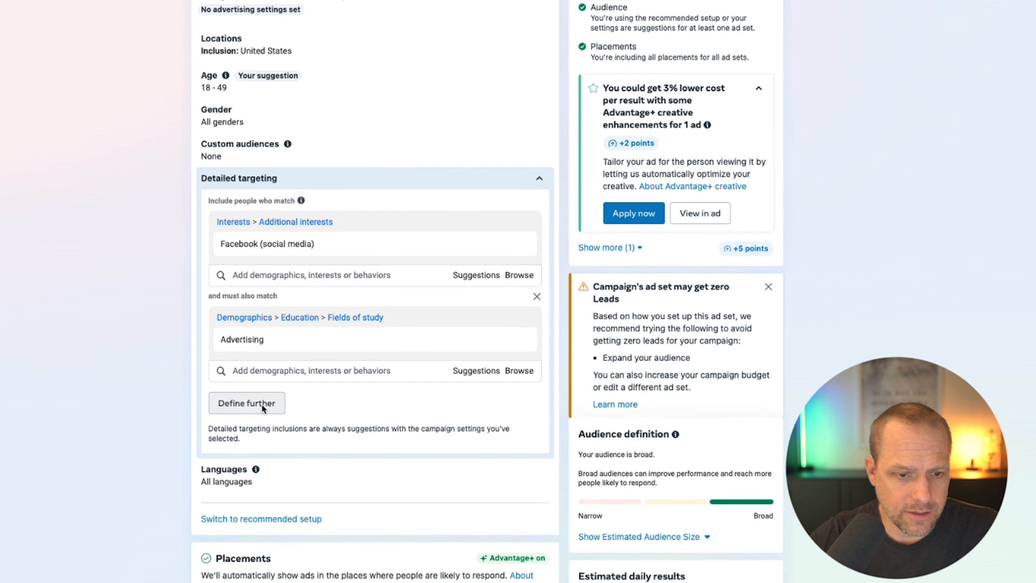
- Review the detailed targeting selections and the note about inclusions beneath them, then close the detailed targeting section
drag(420, 429, 342, 451)
click(357, 441)
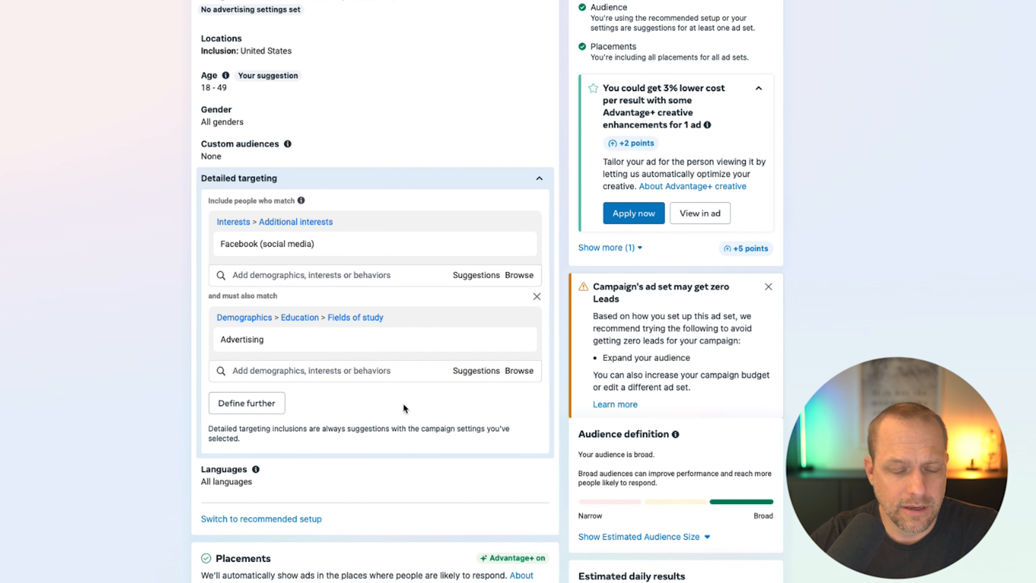
scroll(403, 404, down, 1)
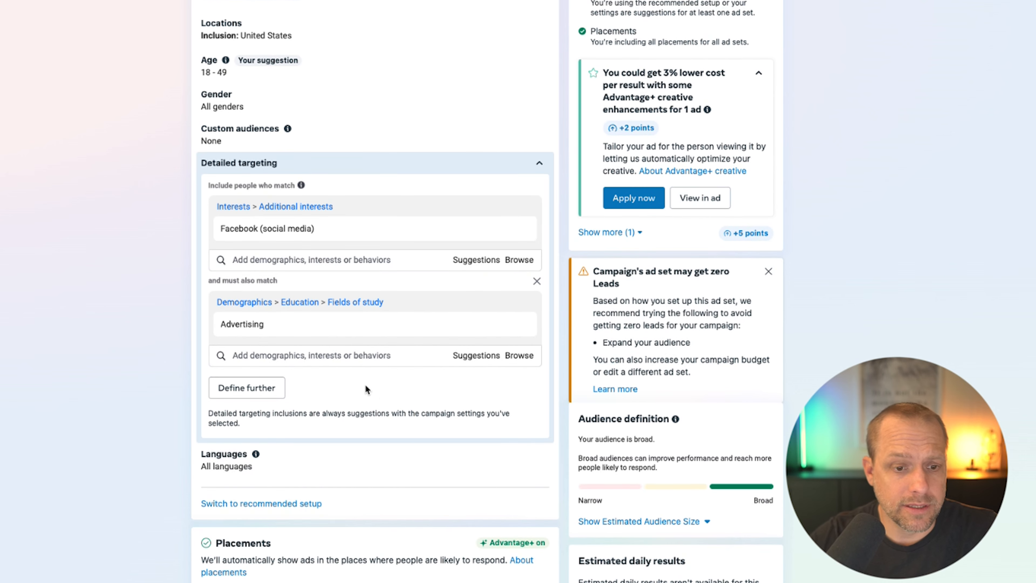
scroll(365, 389, down, 2)
scroll(361, 359, up, 5)
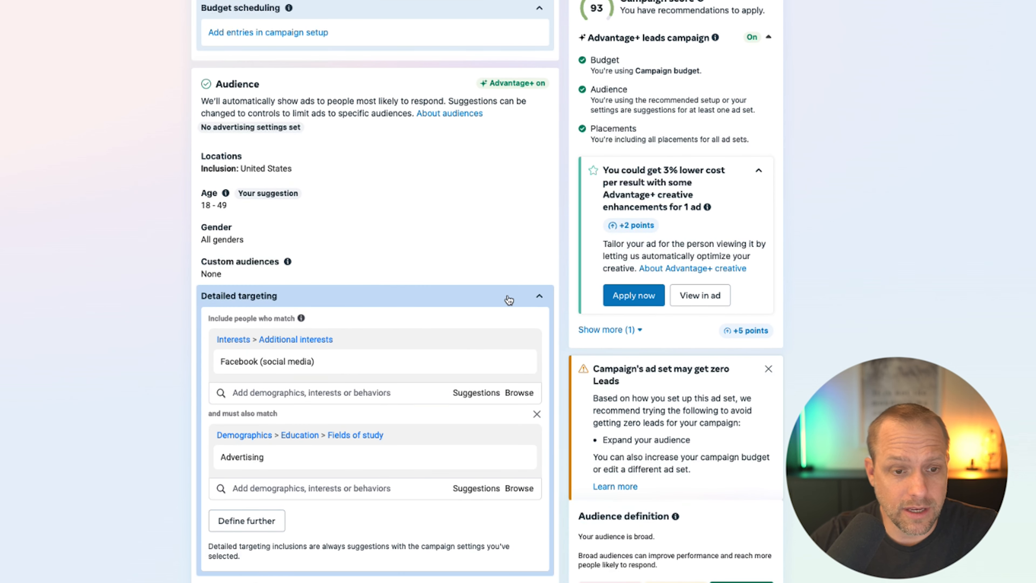
scroll(509, 300, down, 3)
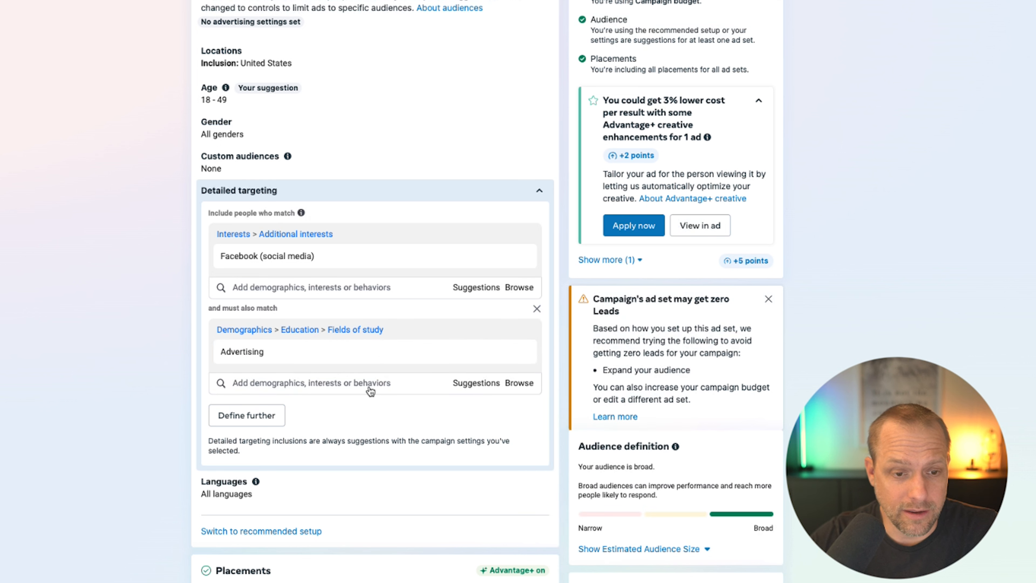
mouse_move(365, 258)
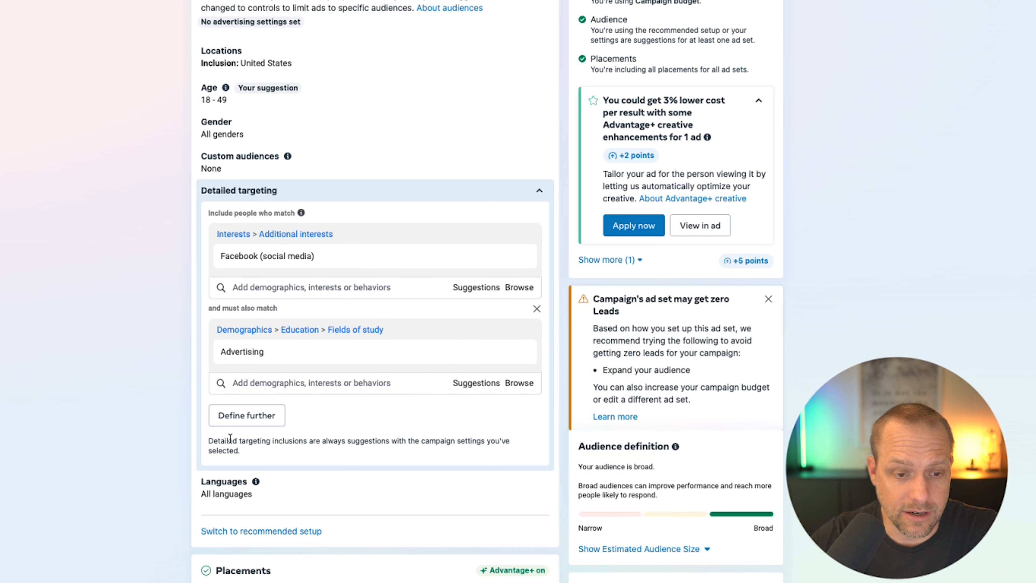
drag(209, 439, 326, 450)
mouse_move(520, 254)
click(538, 190)
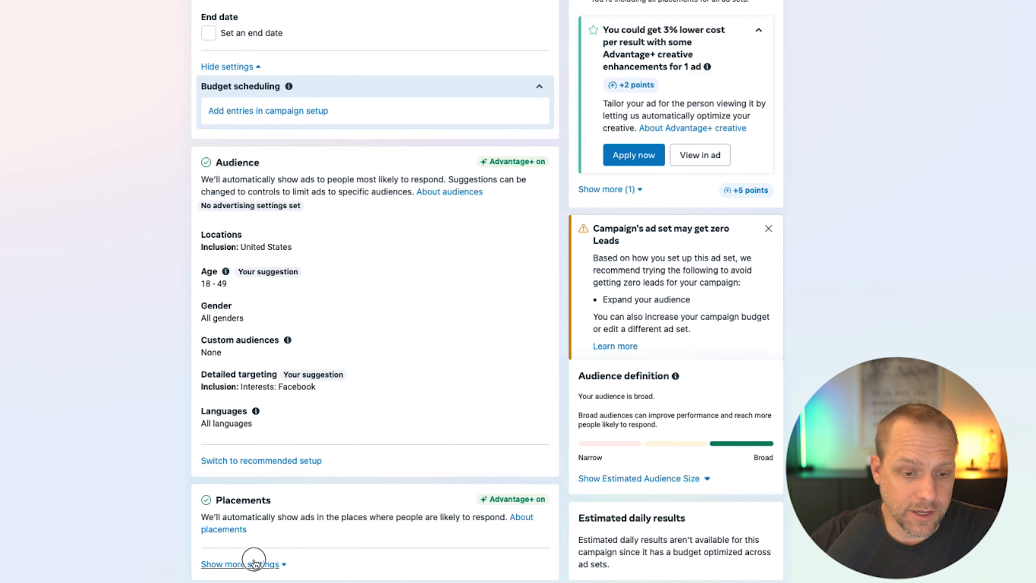
- Try excluding Facebook from the ad set's placement platforms, then apply the recommendation to include all placements
scroll(428, 403, down, 1)
scroll(428, 403, down, 4)
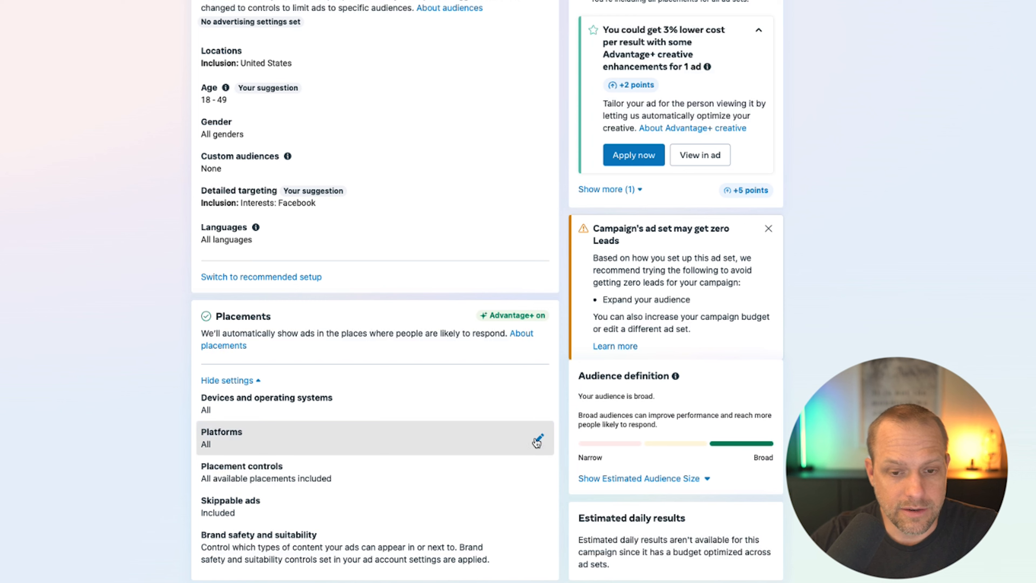
click(539, 437)
click(215, 462)
scroll(504, 434, up, 3)
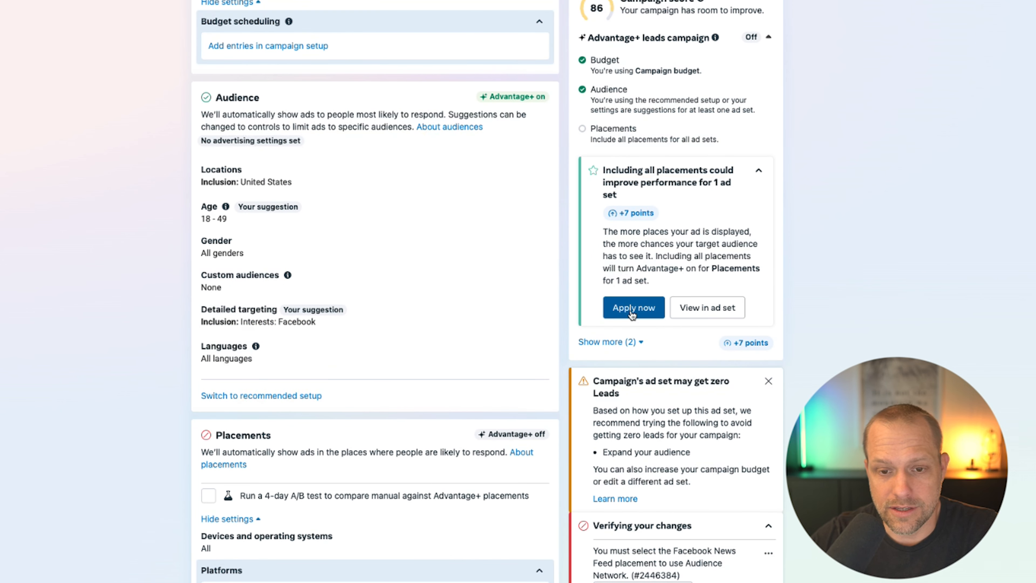
click(632, 313)
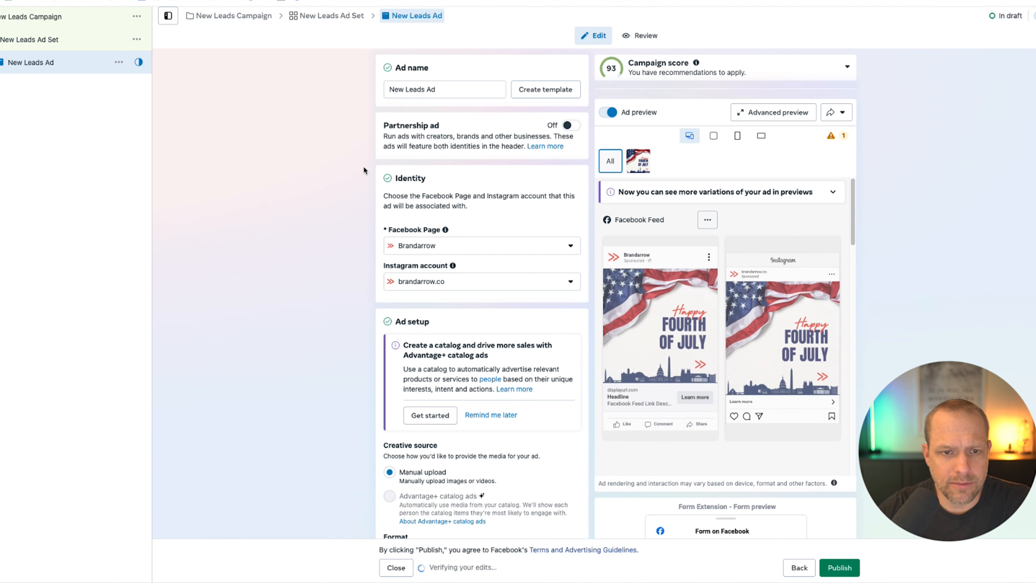
- Enable multi-advertiser ads in the New Leads Ad's setup
scroll(354, 178, down, 3)
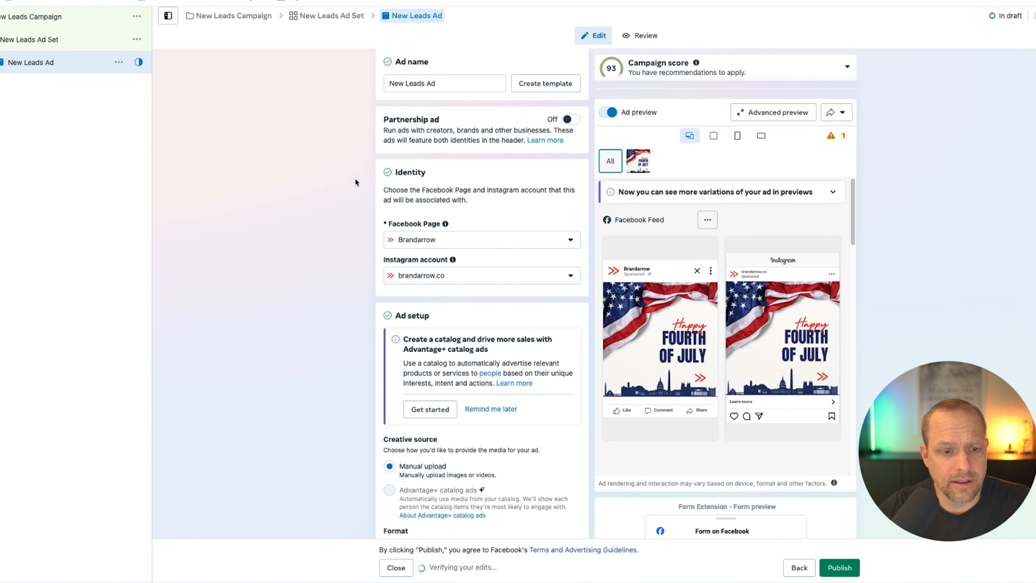
scroll(356, 183, down, 3)
scroll(368, 182, down, 3)
scroll(483, 205, down, 3)
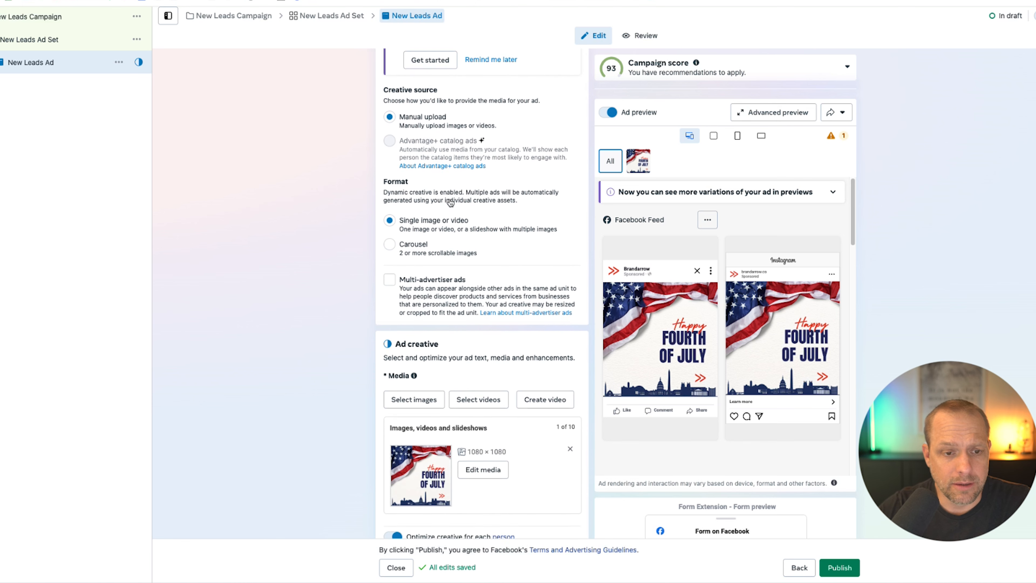
scroll(416, 224, down, 3)
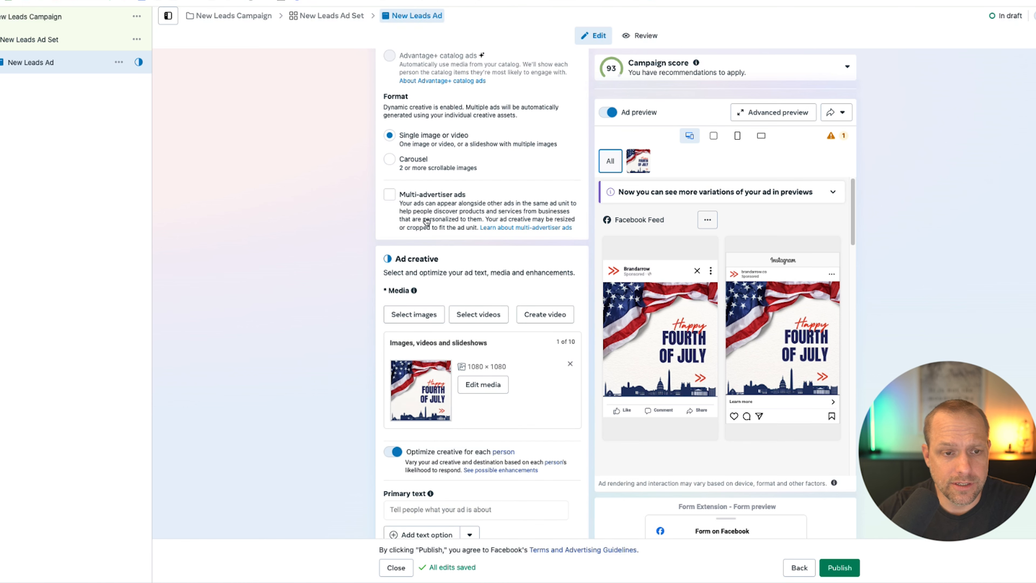
click(389, 196)
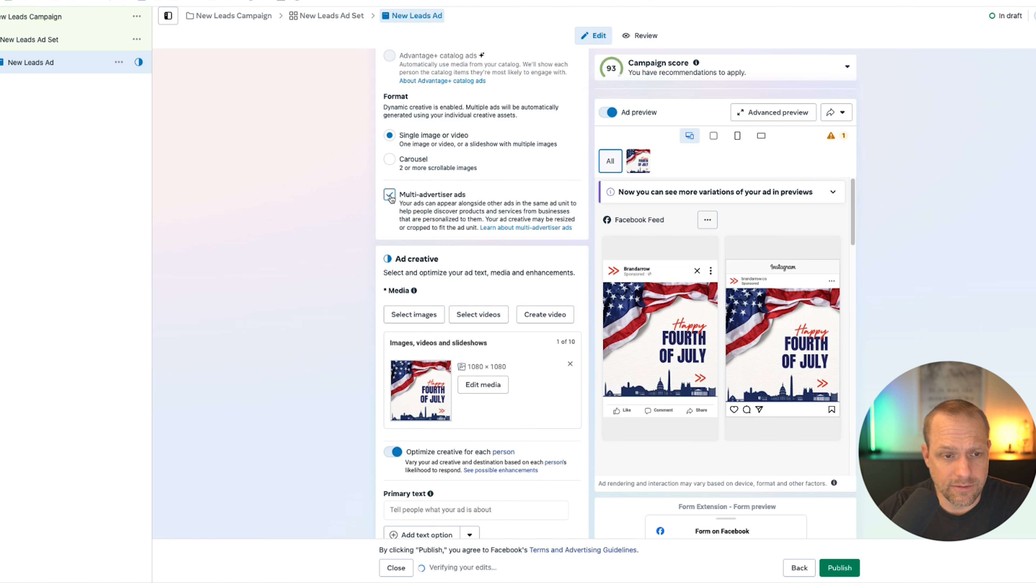
- Set the ad's browser add-on to None in place of the instant form
scroll(583, 170, down, 2)
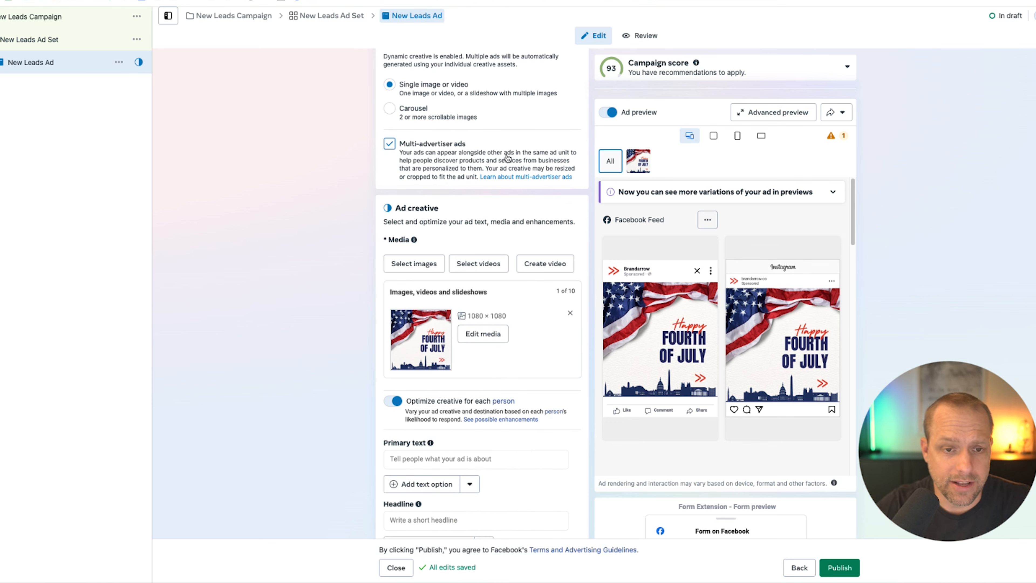
scroll(388, 172, down, 4)
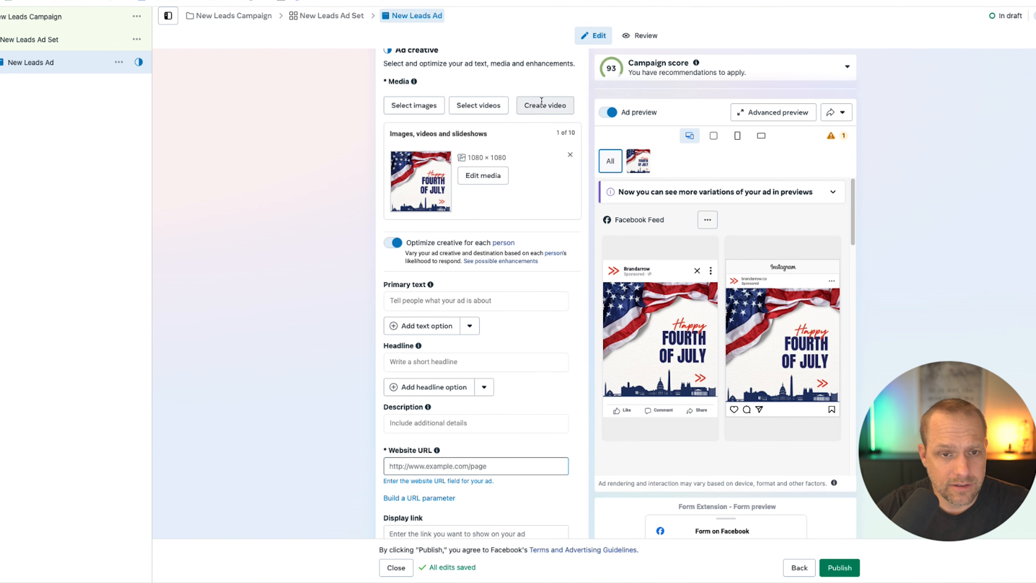
scroll(326, 200, down, 3)
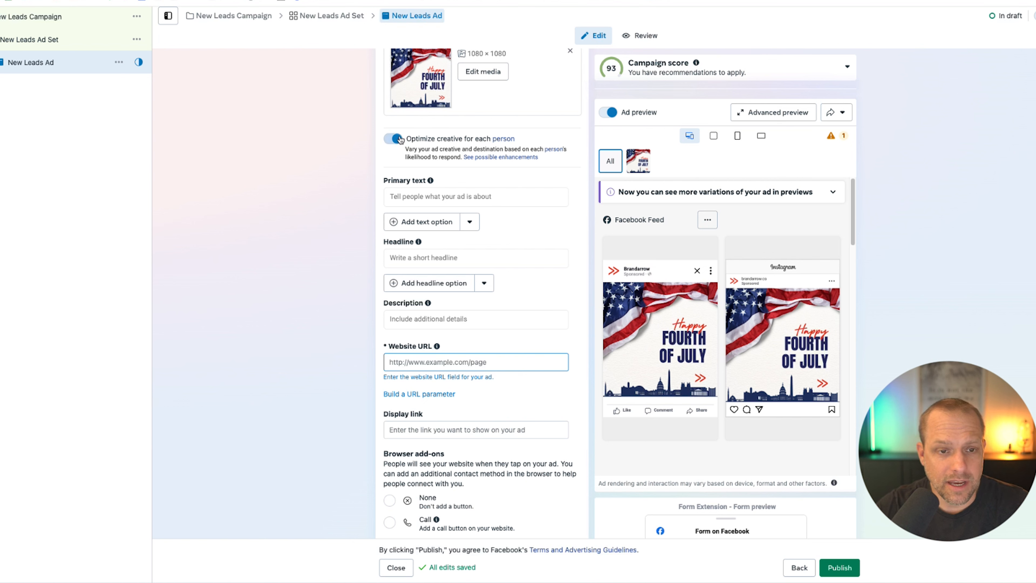
scroll(452, 203, up, 2)
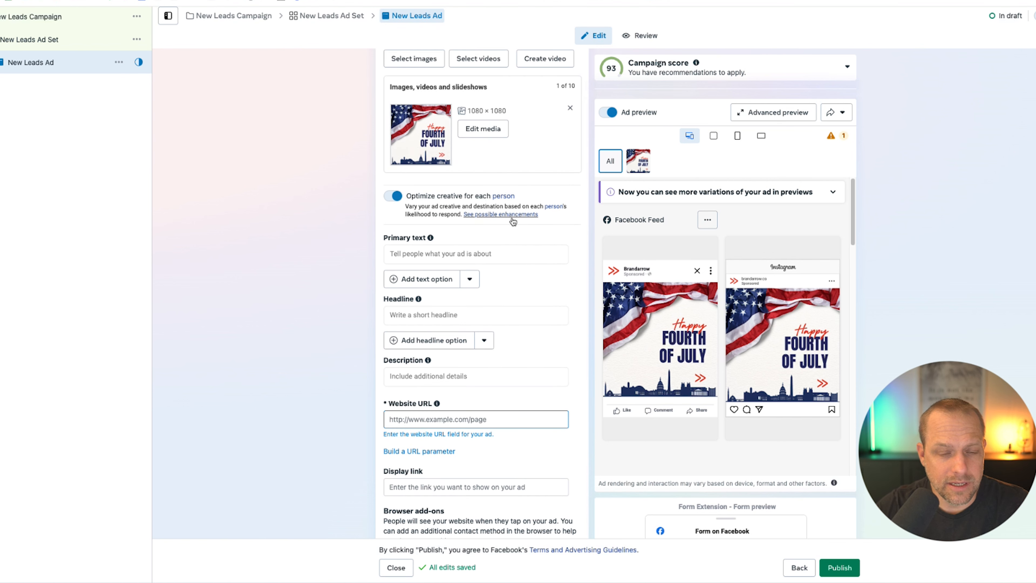
scroll(416, 167, down, 2)
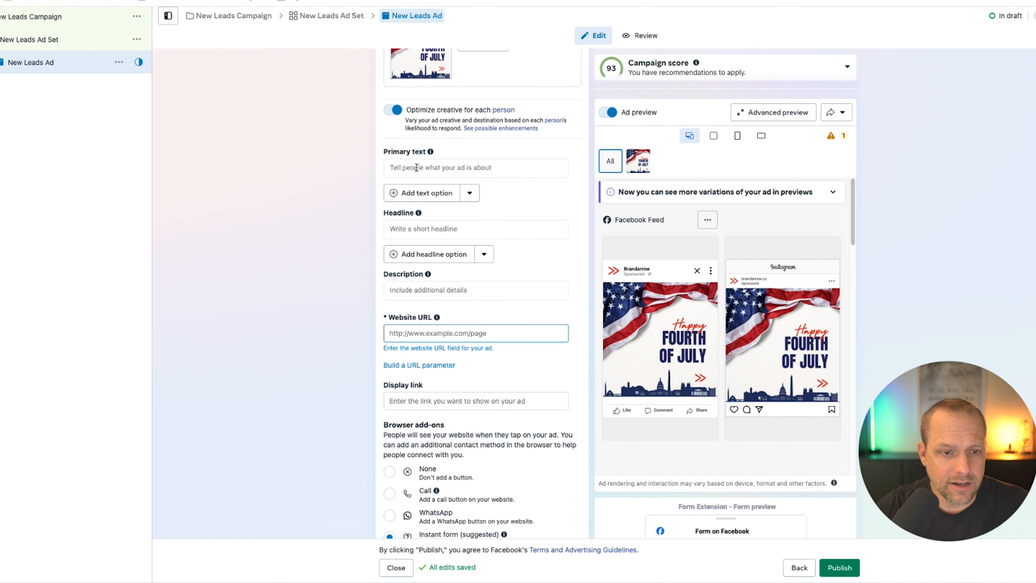
scroll(382, 245, down, 4)
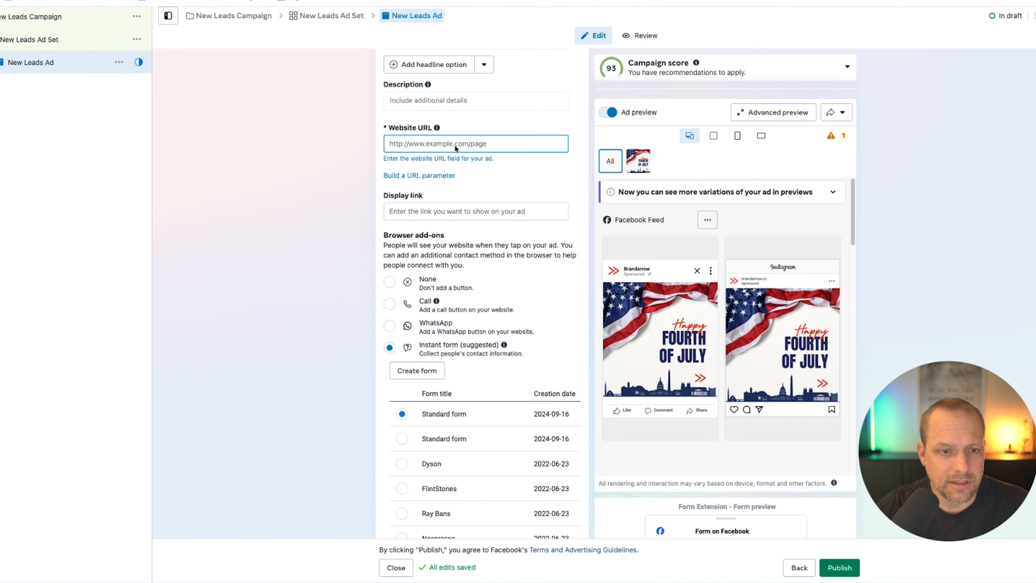
scroll(355, 182, down, 2)
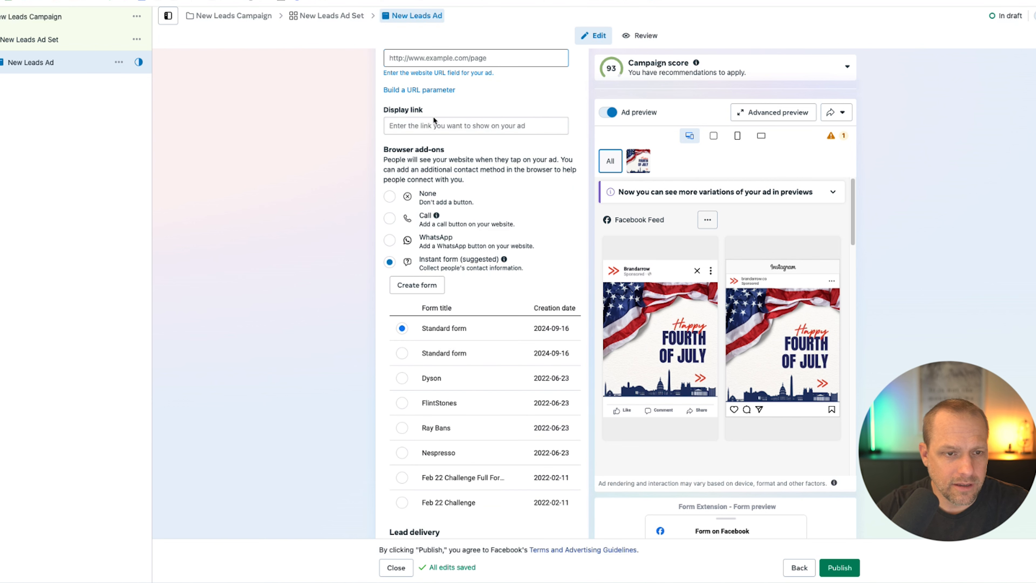
scroll(364, 151, down, 2)
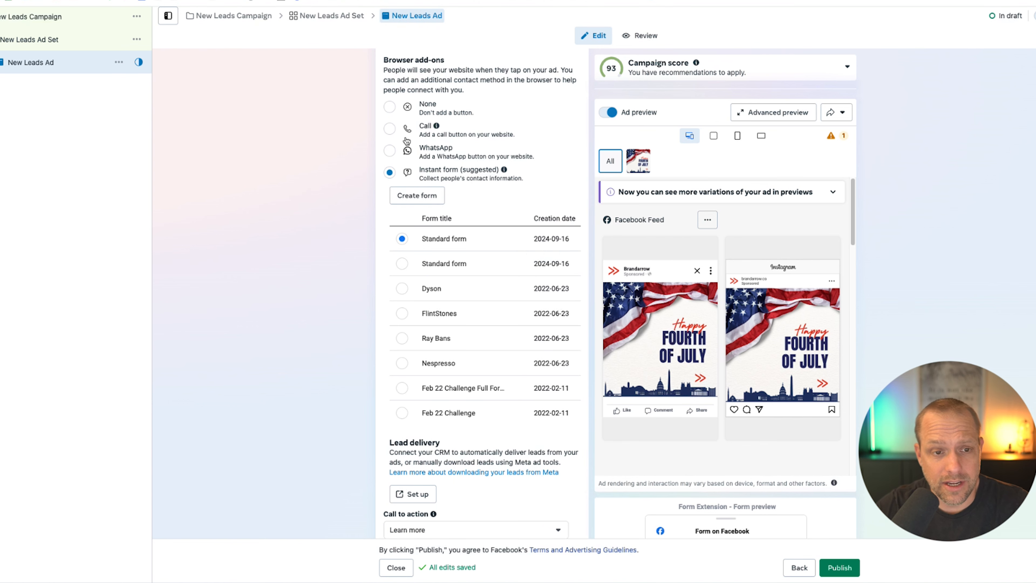
click(394, 106)
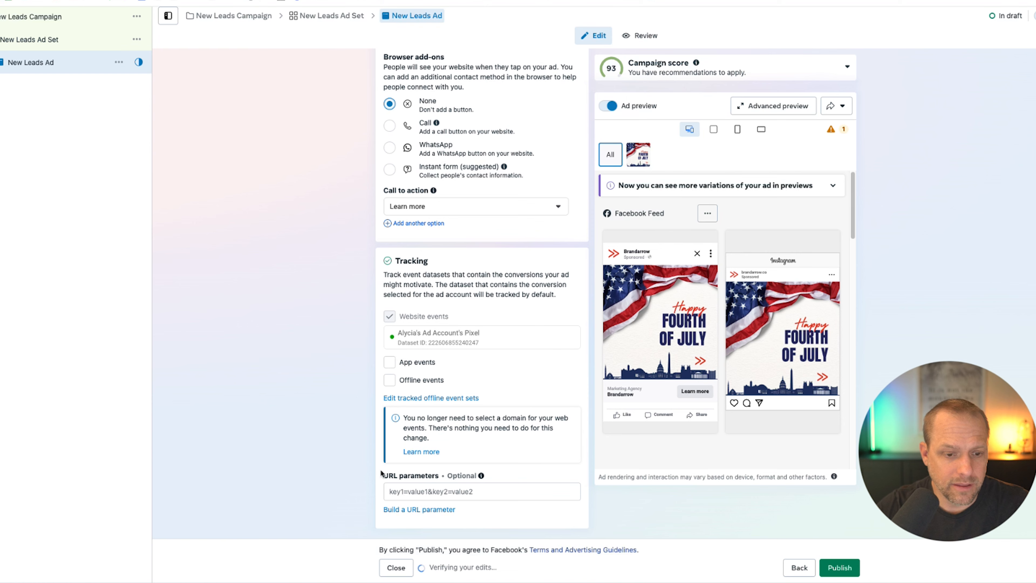
- Review the ad's format, creative, text, destination, call to action and tracking settings
scroll(408, 384, up, 6)
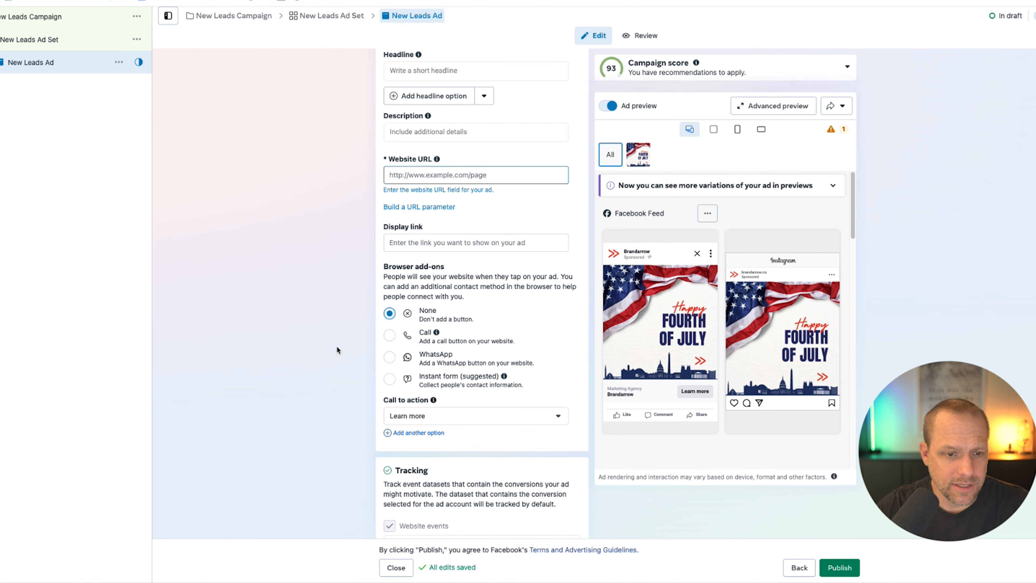
scroll(336, 347, up, 4)
scroll(341, 363, up, 7)
mouse_move(802, 105)
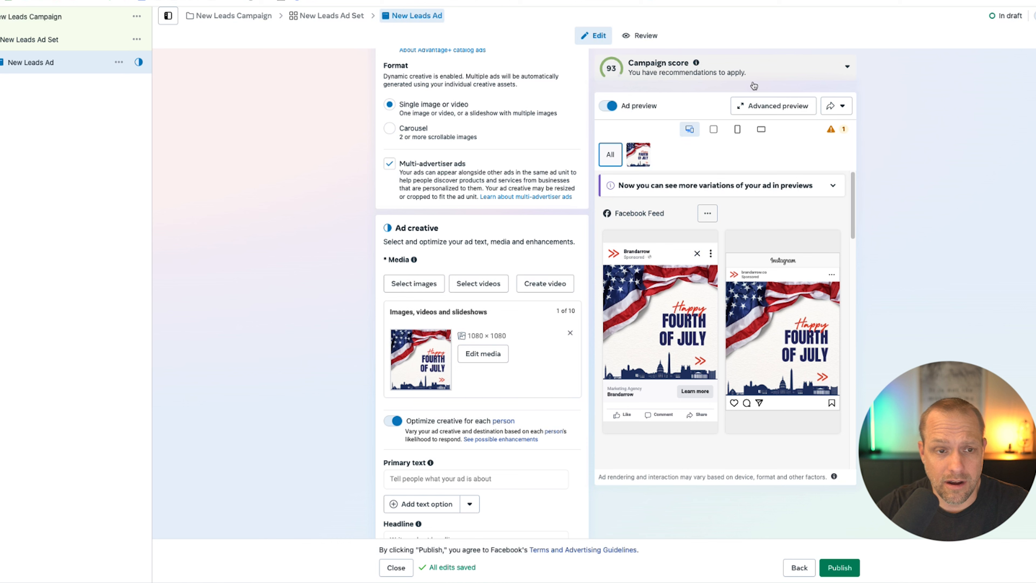
scroll(485, 220, down, 1)
scroll(513, 222, down, 5)
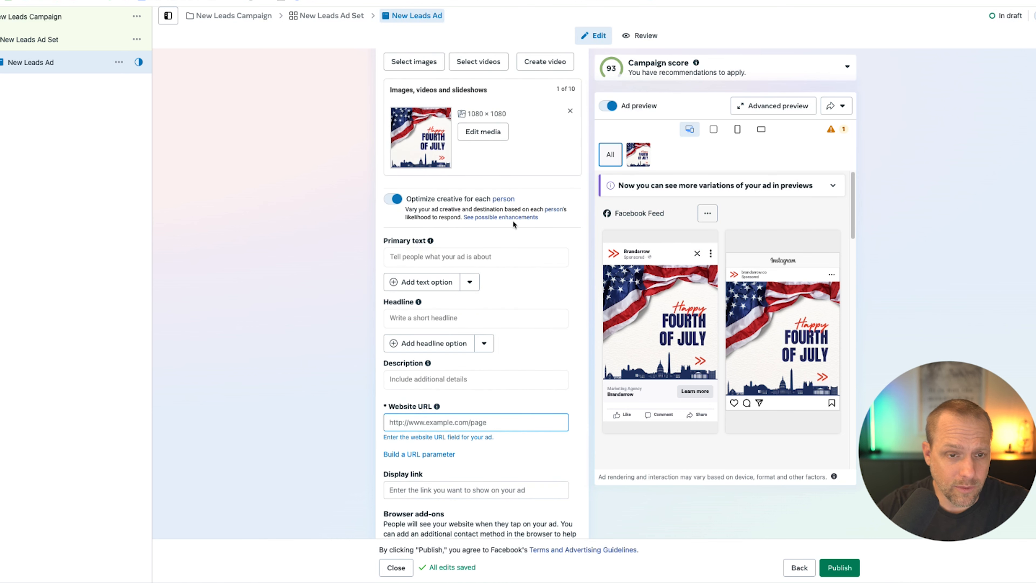
scroll(518, 222, down, 8)
scroll(523, 224, down, 3)
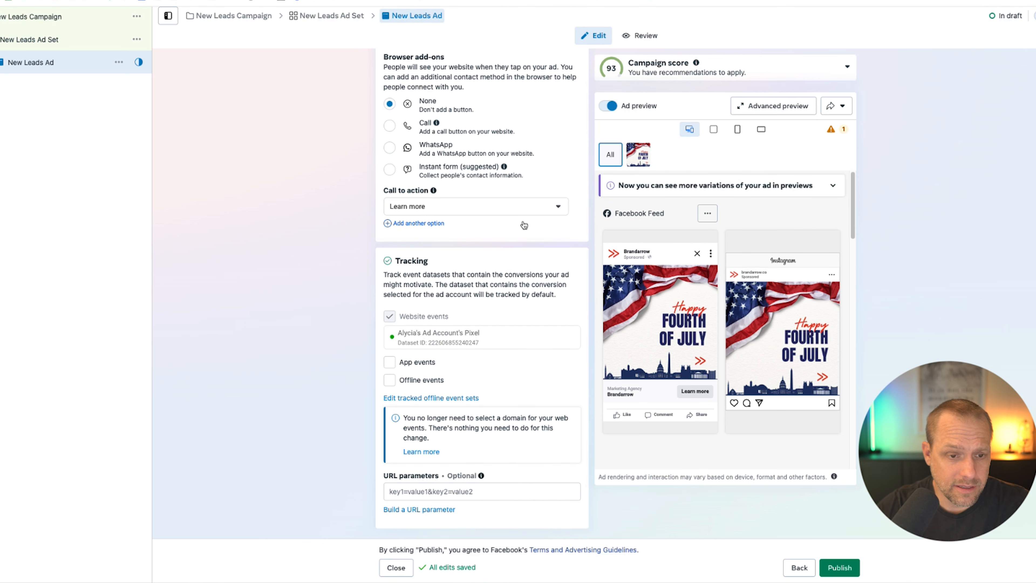
scroll(522, 224, up, 15)
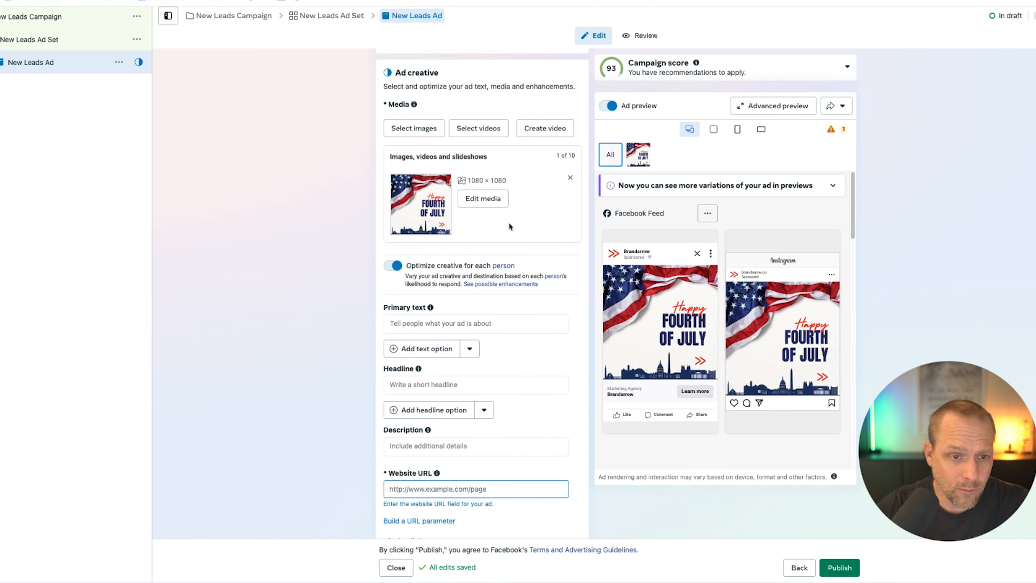
scroll(510, 226, up, 6)
scroll(518, 226, down, 20)
scroll(528, 228, up, 6)
scroll(528, 227, up, 10)
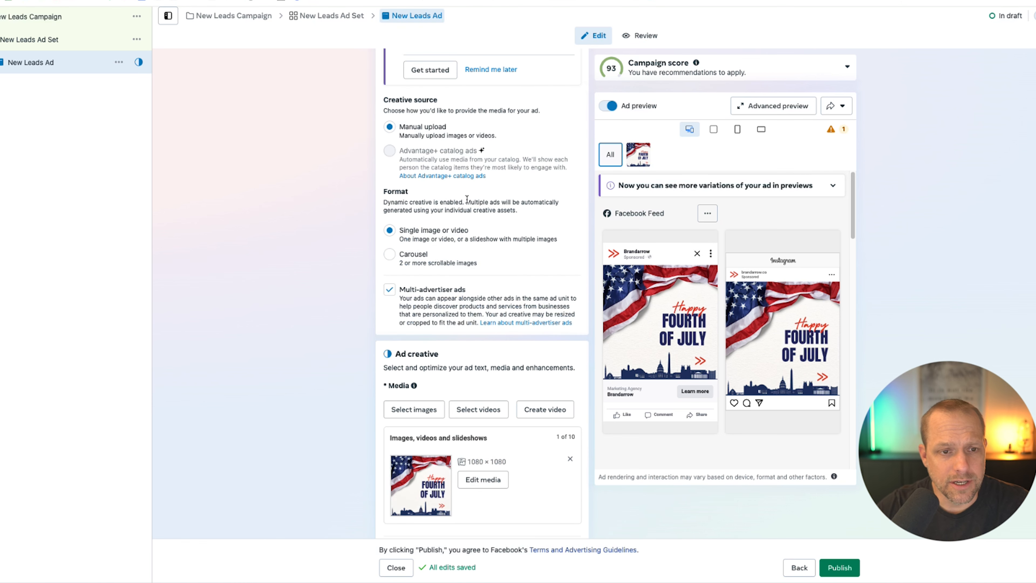
- Read the Advantage+ catalog ads note in the ad setup and expand the campaign score details for review
scroll(467, 199, up, 7)
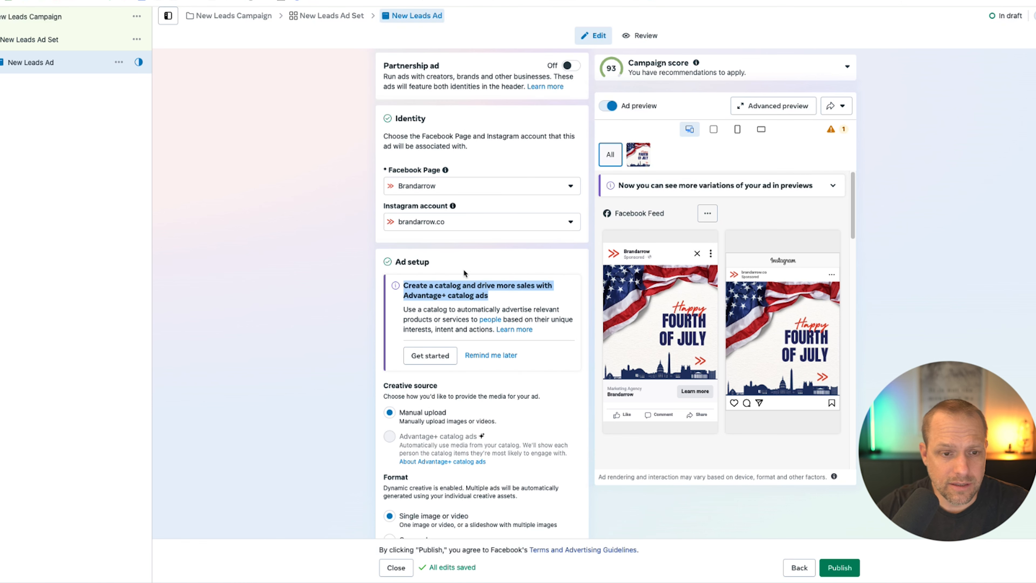
scroll(469, 269, down, 9)
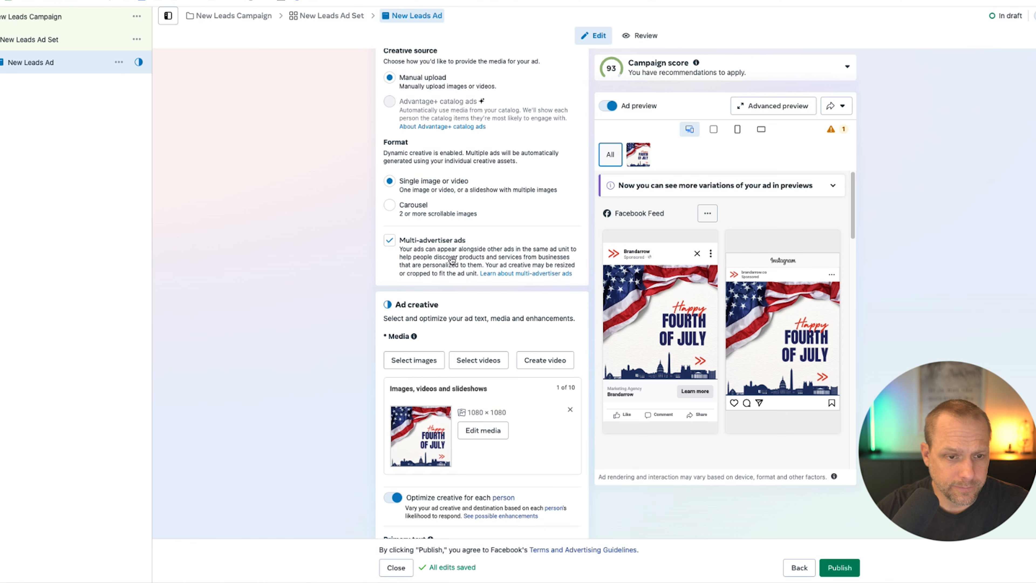
scroll(506, 269, down, 12)
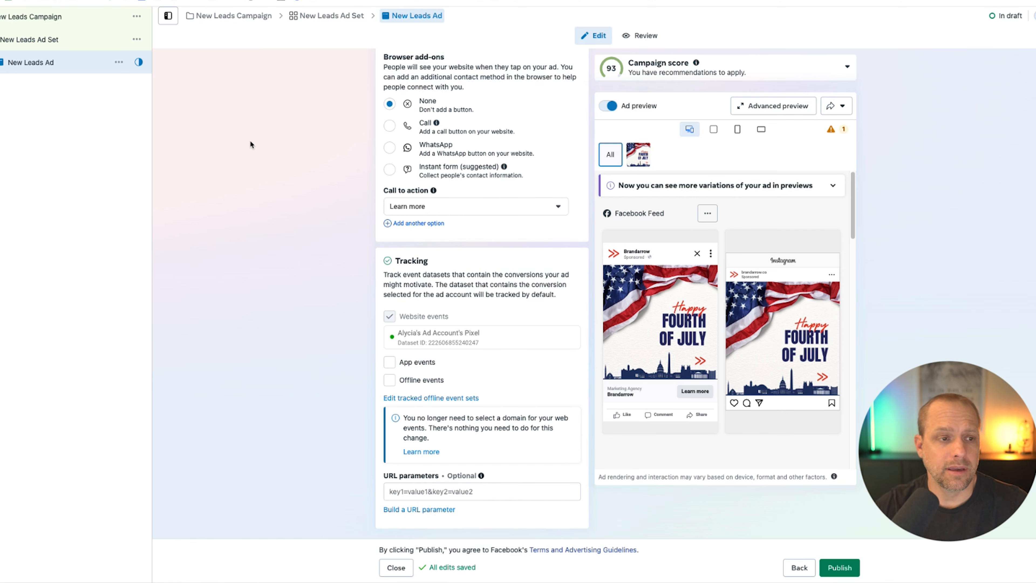
click(847, 69)
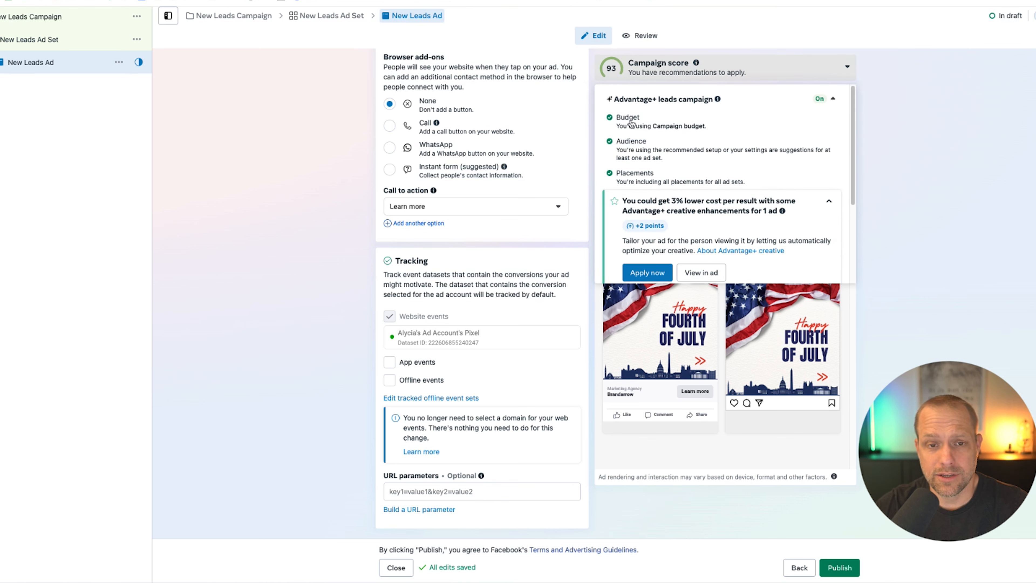
- Examine the budget, audience and placements entries under the Advantage+ leads campaign section of the campaign score
drag(712, 125, 617, 123)
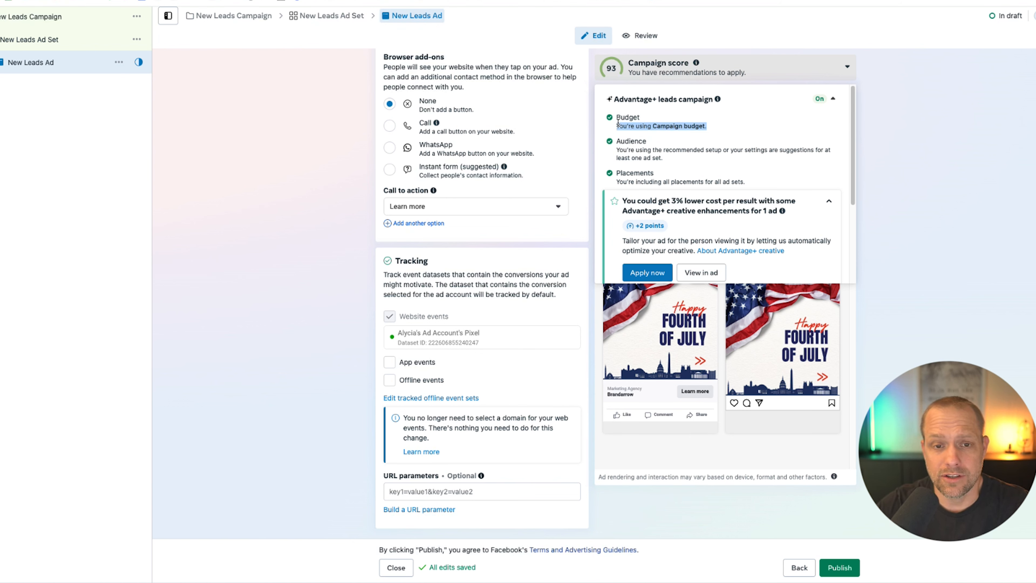
triple_click(671, 151)
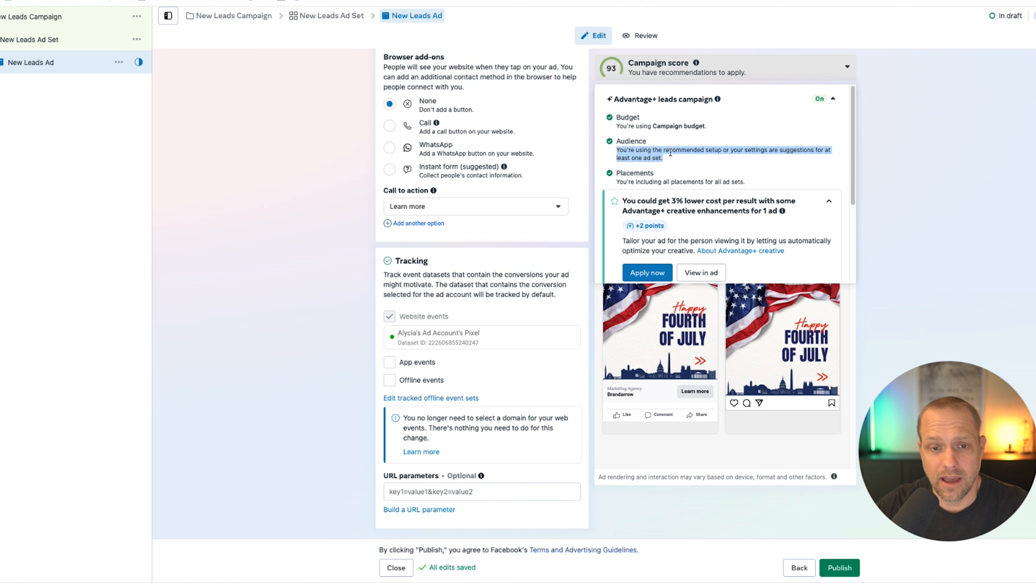
triple_click(670, 181)
click(657, 124)
triple_click(659, 125)
double_click(636, 142)
click(665, 125)
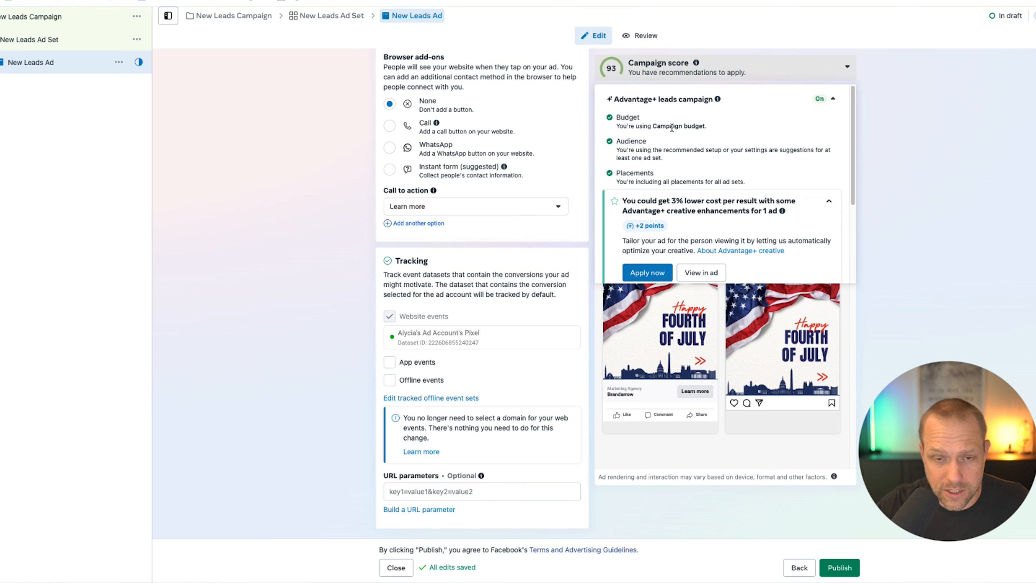
triple_click(678, 159)
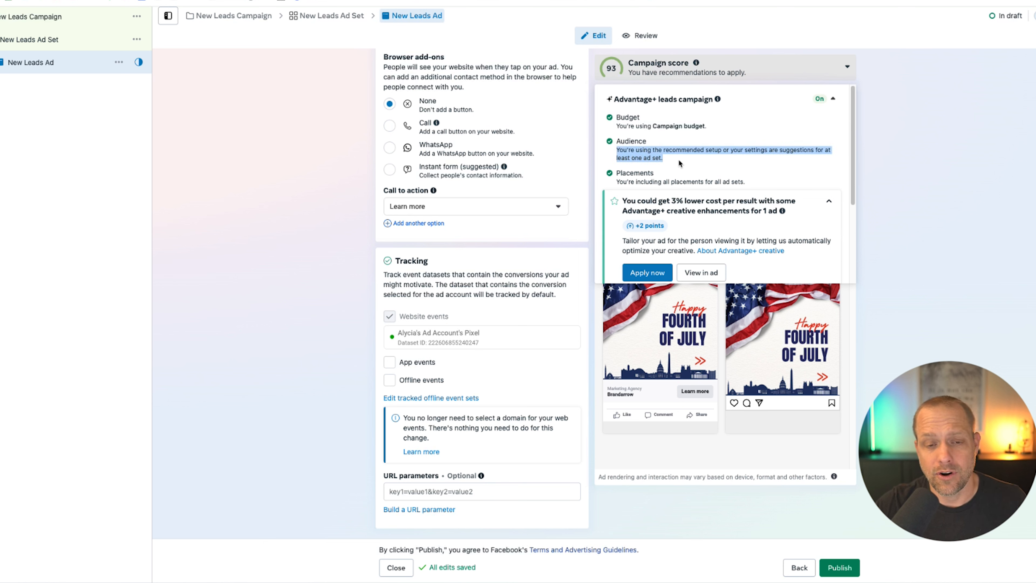
double_click(649, 182)
triple_click(661, 150)
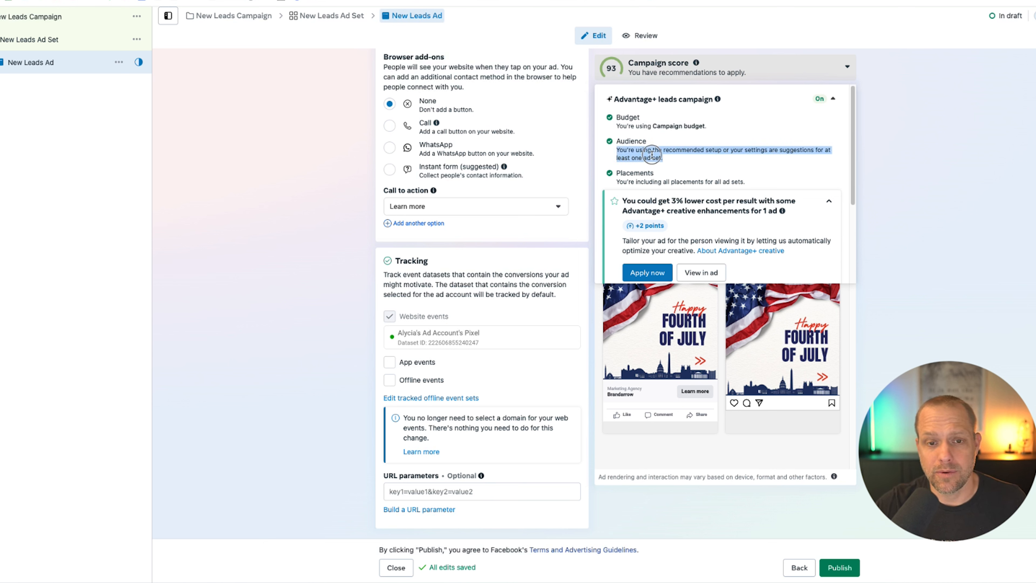
triple_click(645, 182)
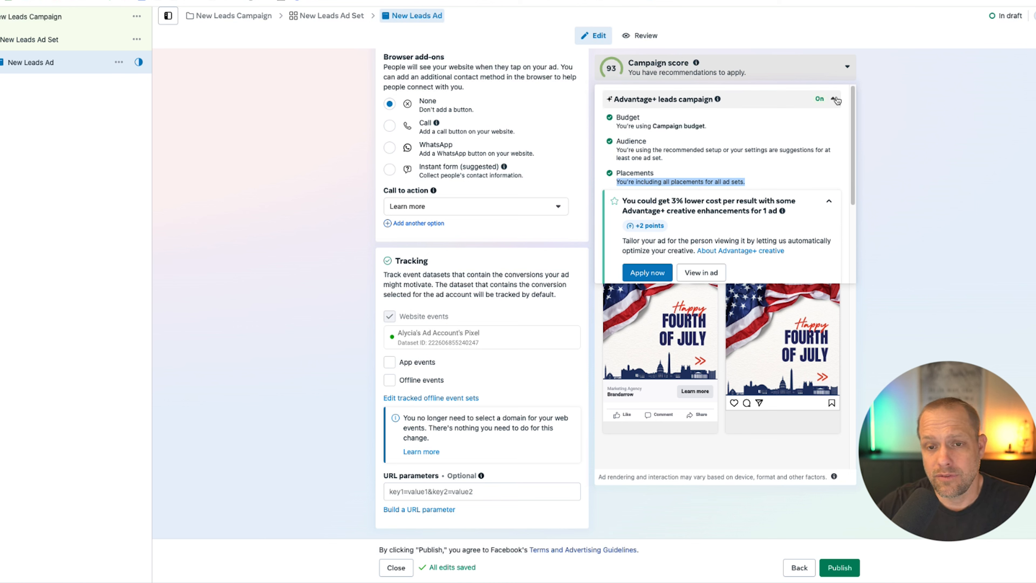
- Review the campaign score recommendations on creative enhancements and instant forms, and collapse the Advantage+ leads campaign details
scroll(704, 164, down, 3)
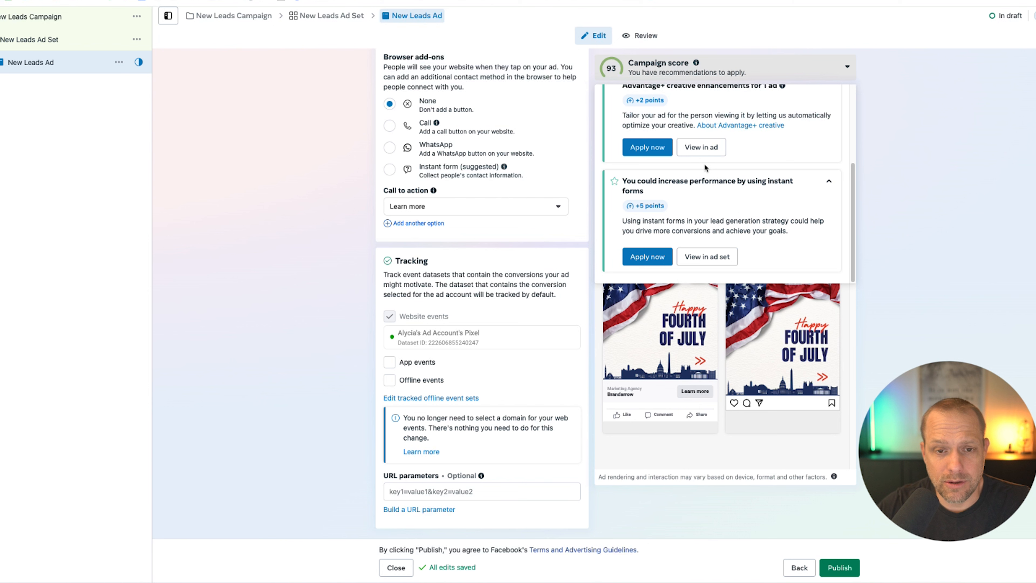
scroll(703, 163, up, 3)
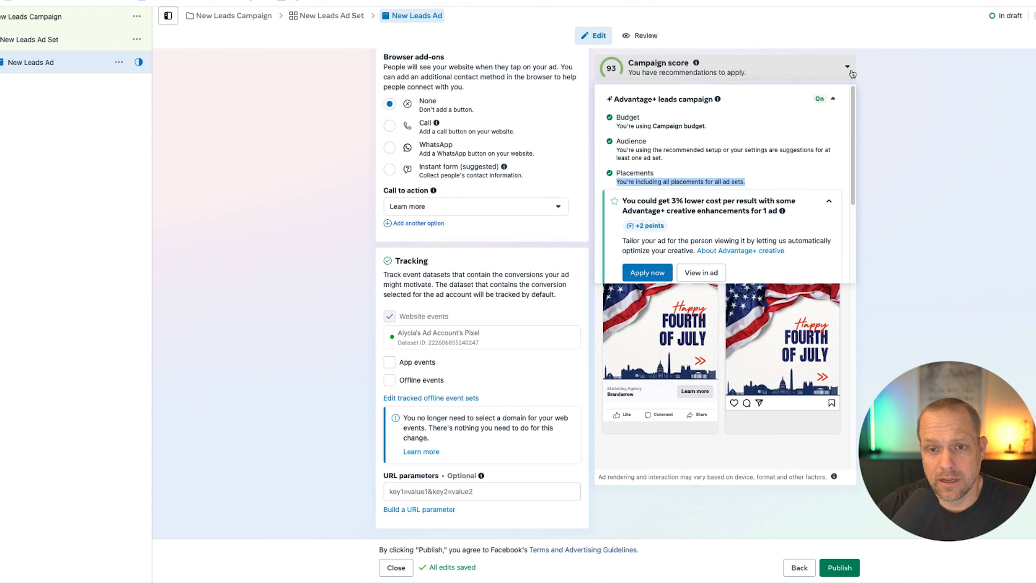
click(900, 72)
click(833, 98)
click(911, 85)
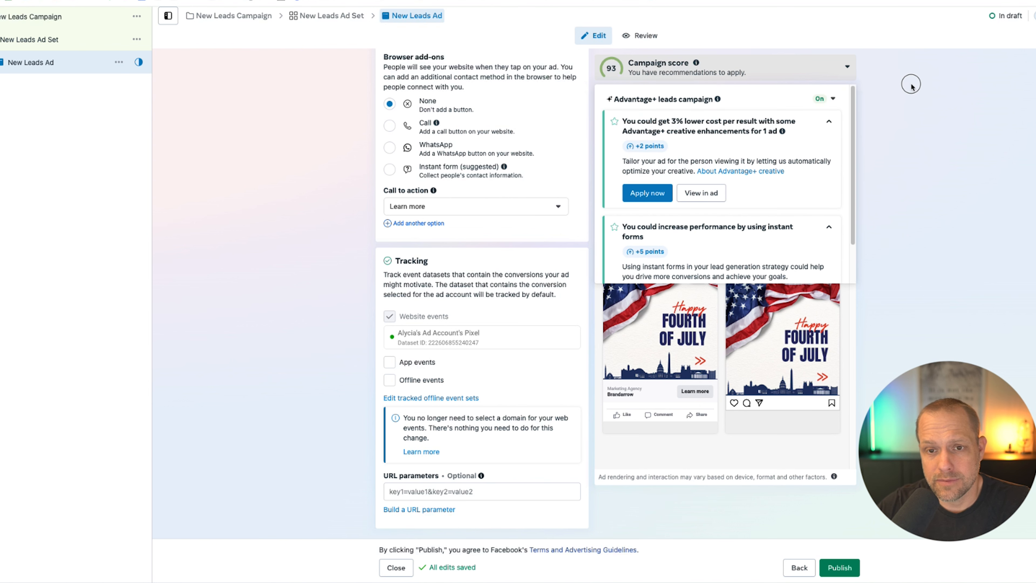